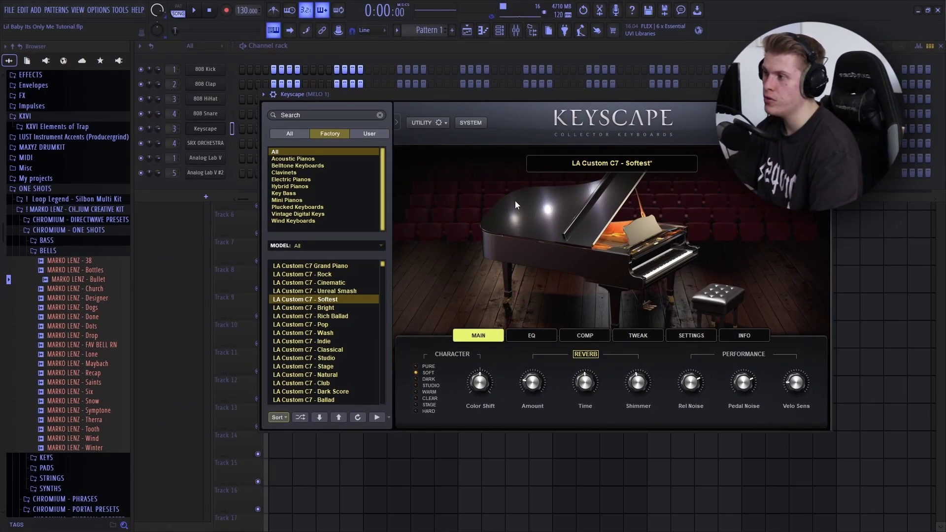
Look over the Keyscape LA Custom C7 - Softest piano and the SRX Orchestra 3 Cellos patch, and close their windows.
drag(544, 96, 605, 100)
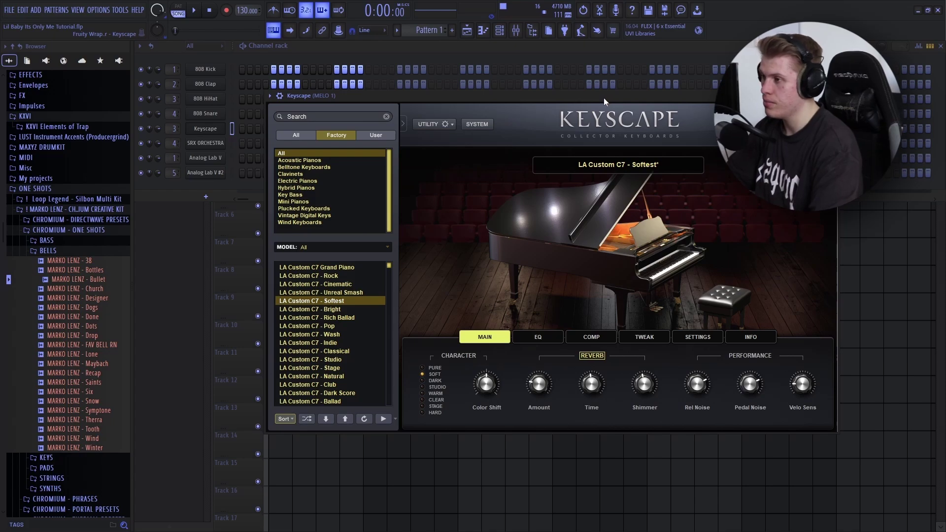
click(205, 128)
click(206, 144)
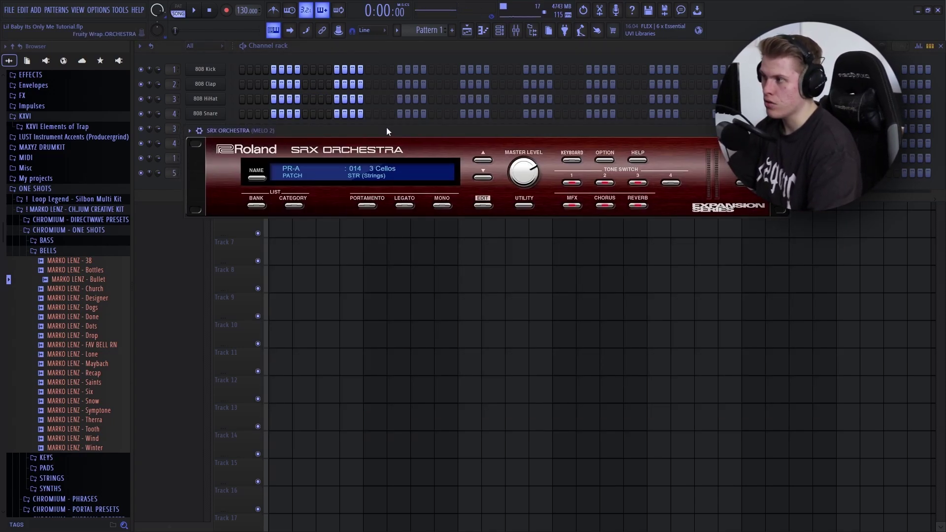
drag(387, 130, 420, 120)
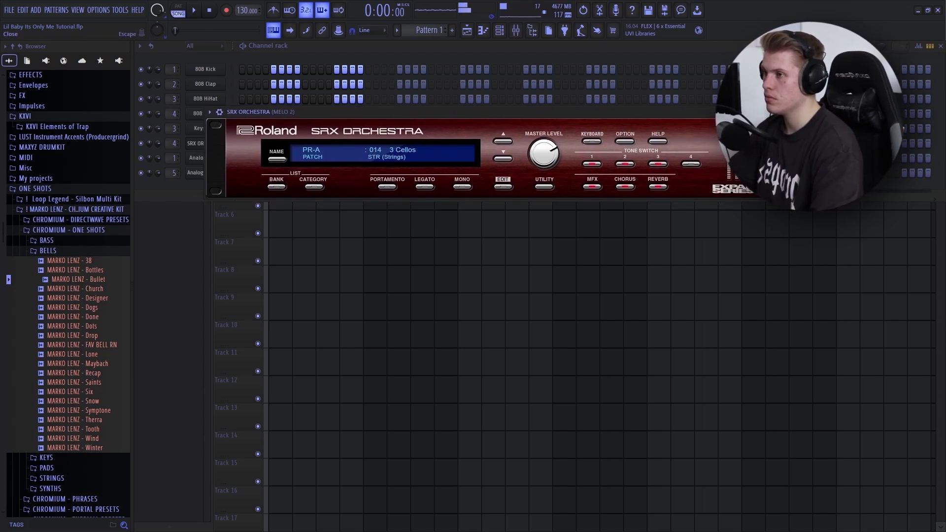
click(794, 111)
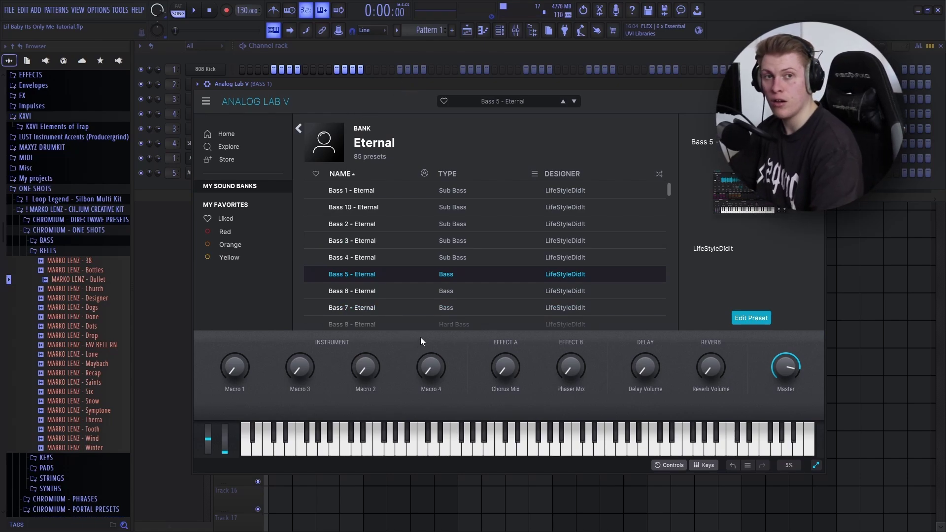
Audition the Bass 5 - Eternal preset in Analog Lab V, close it, and look at the second Analog Lab V instance.
click(437, 449)
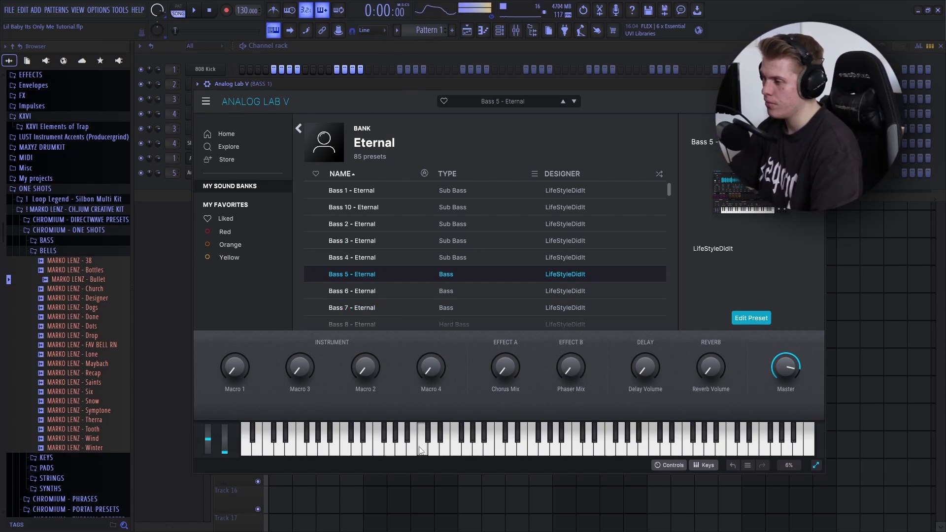
click(421, 447)
click(816, 84)
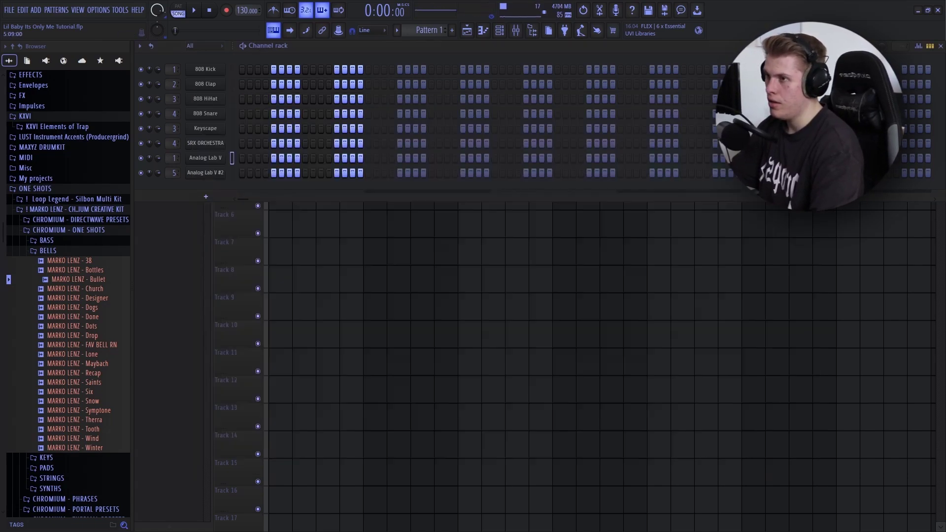
click(213, 176)
drag(434, 154, 427, 115)
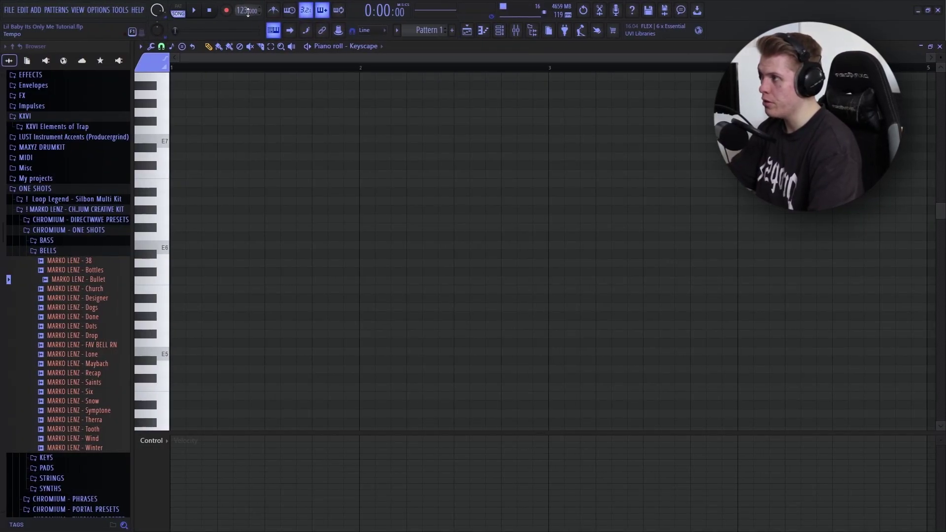
Draw a four-bar chord progression for Keyscape: E5-G5-B5, C5-G5-B5, B4-F#5-A5 and D5-A5-C6, one chord per bar, and play it back.
click(197, 354)
drag(194, 353, 276, 353)
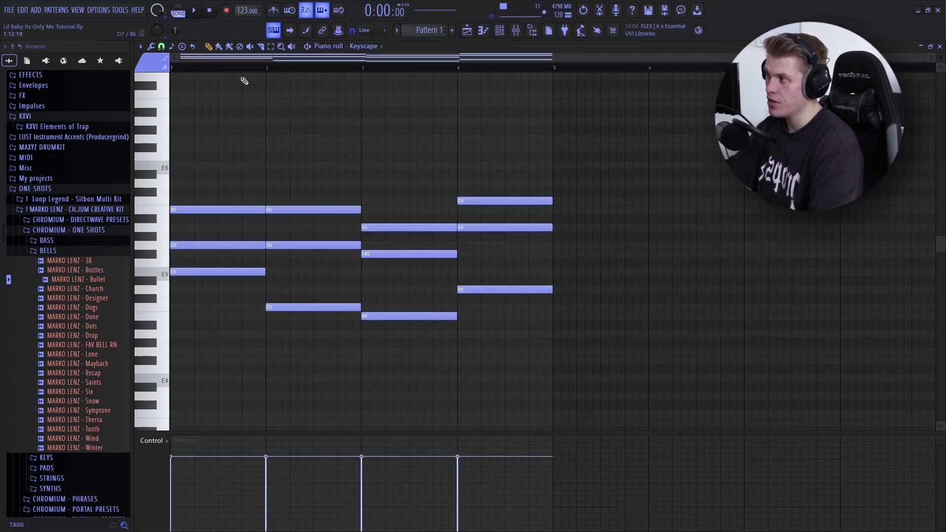
key(space)
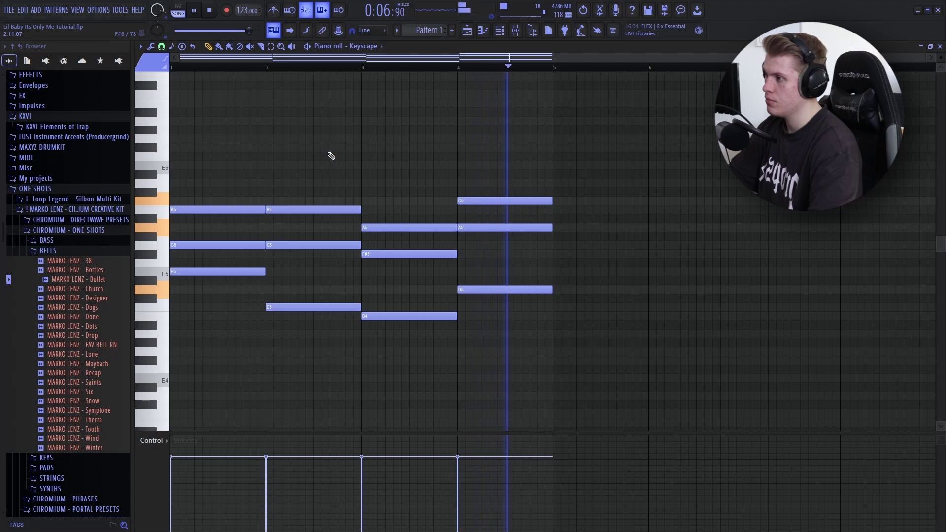
key(space)
scroll(313, 200, down, 2)
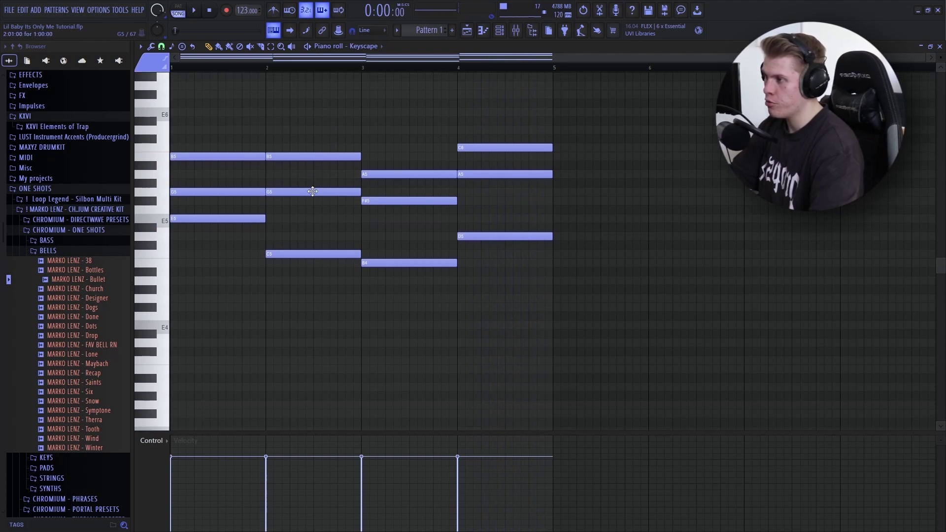
Lower the velocity of all chord notes and randomize their velocity levels slightly.
key(ctrl+a)
alt+scroll(313, 192, down, 3)
scroll(318, 195, up, 2)
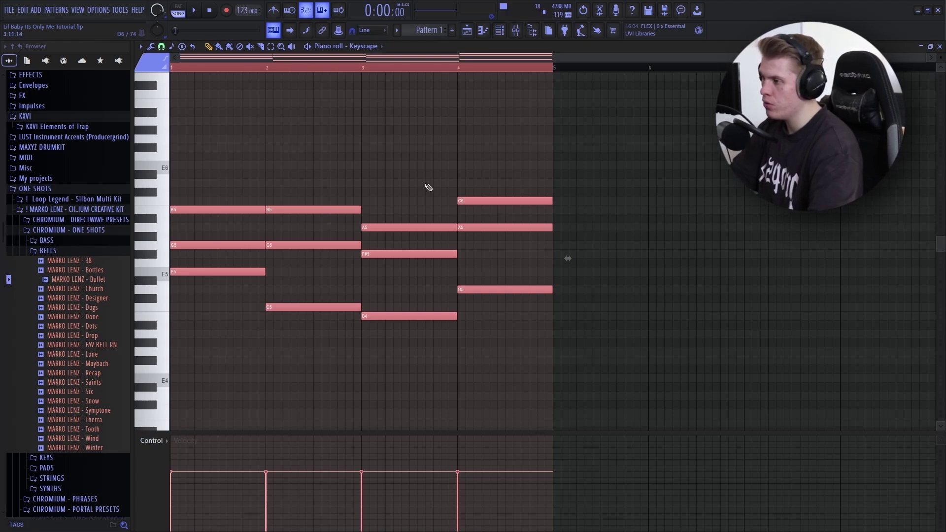
key(alt+r)
drag(454, 312, 455, 323)
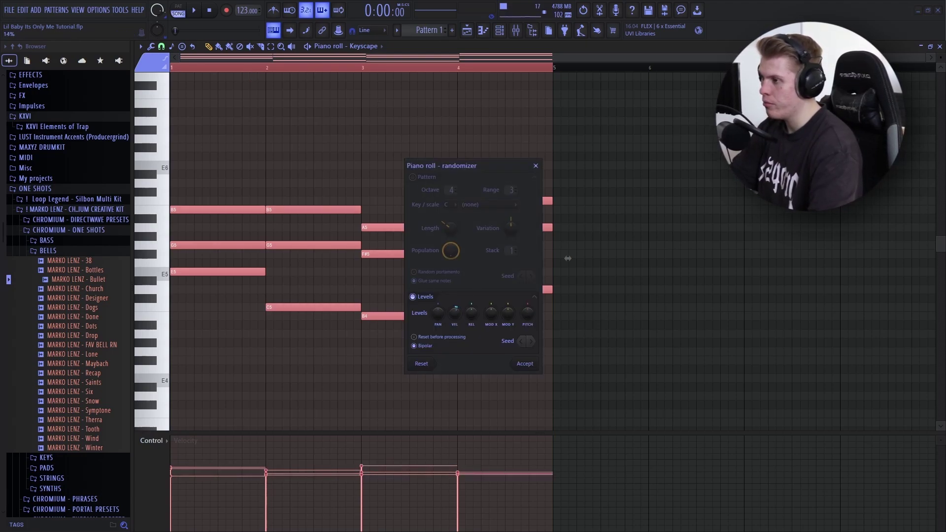
click(525, 364)
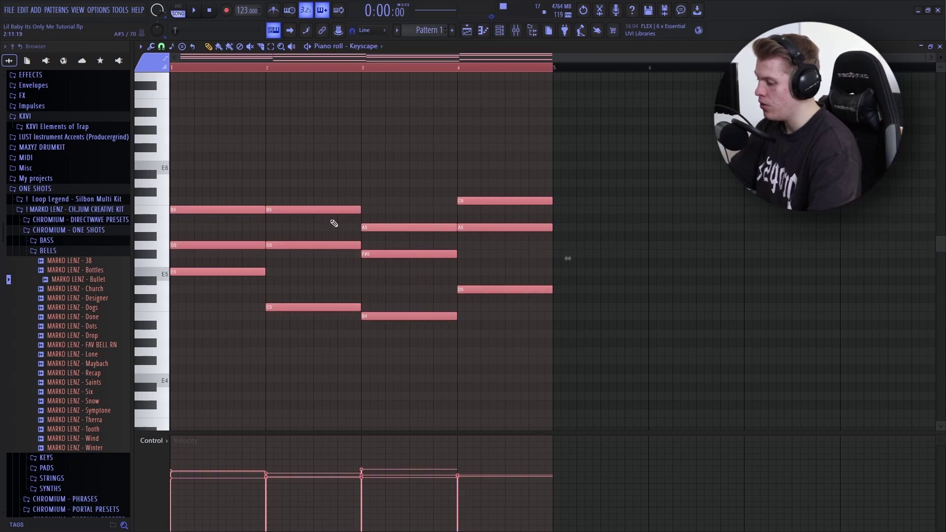
Strum all the chords slightly by staggering their note start times with the Strumizer, and play them back.
key(alt+s)
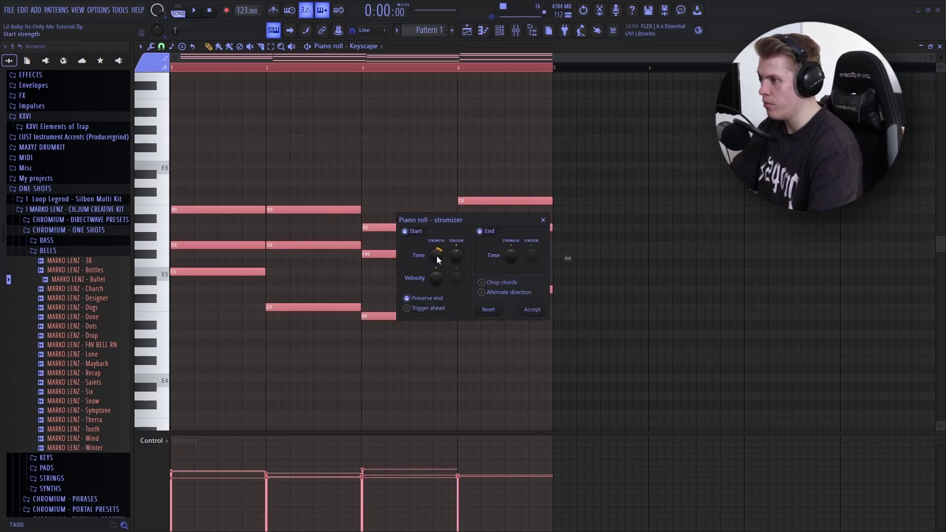
key(Return)
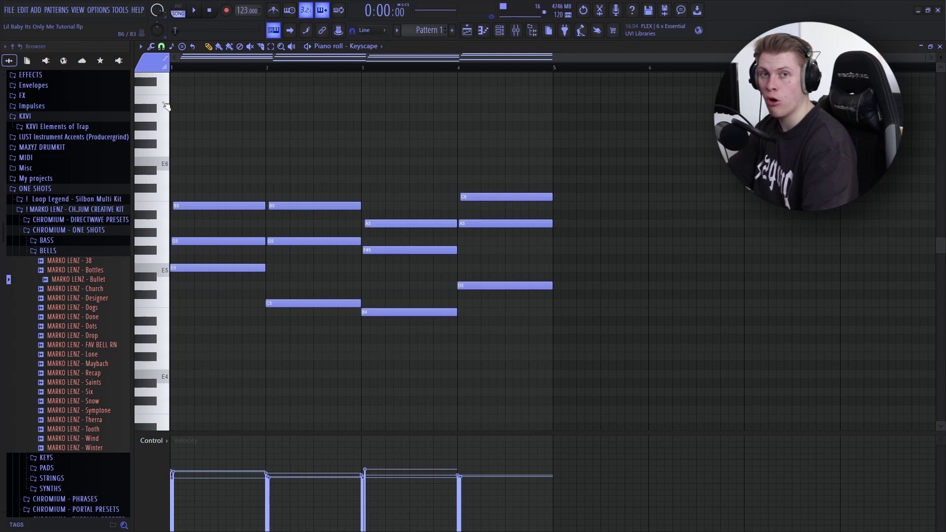
key(space)
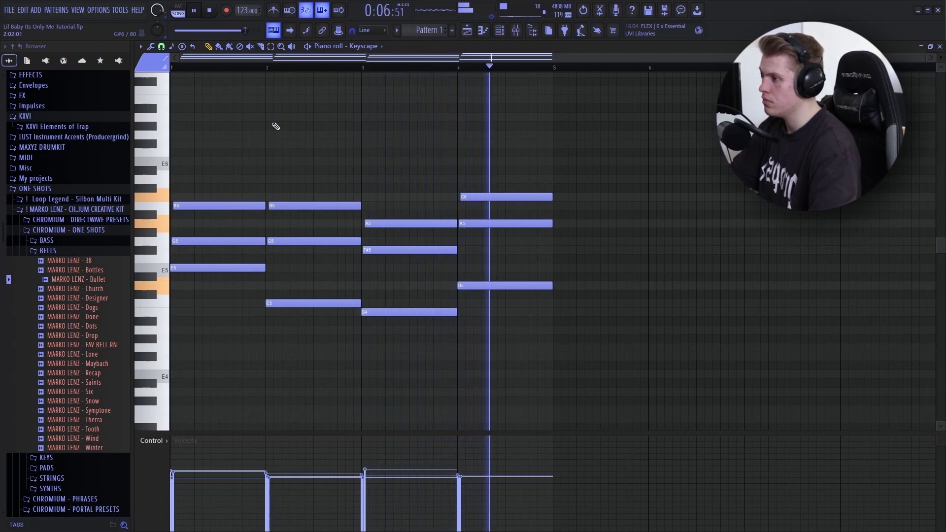
key(space)
Transpose the chord progression down one octave in bars 1-4 and repeat it an octave higher in bars 5-8.
key(ctrl+a)
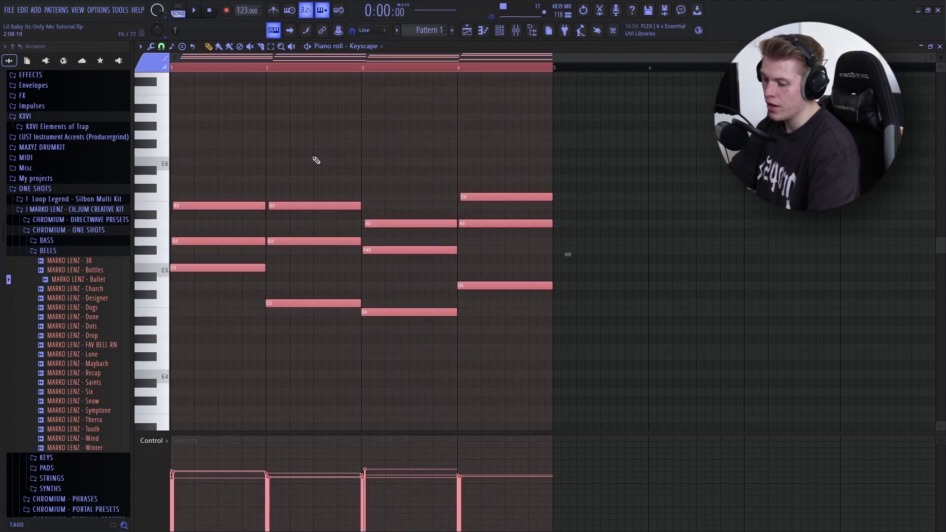
key(ctrl+Down)
key(space)
key(ctrl+d)
scroll(272, 159, up, 3)
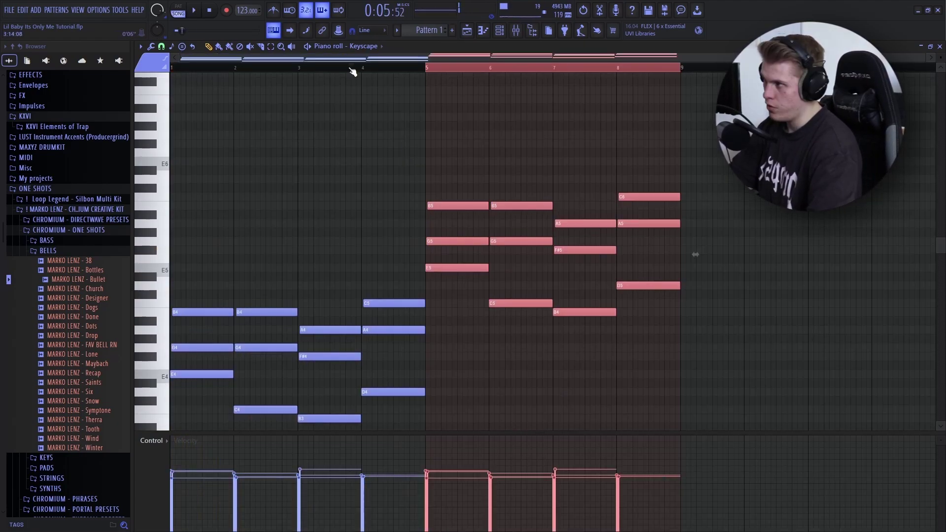
key(ctrl+d)
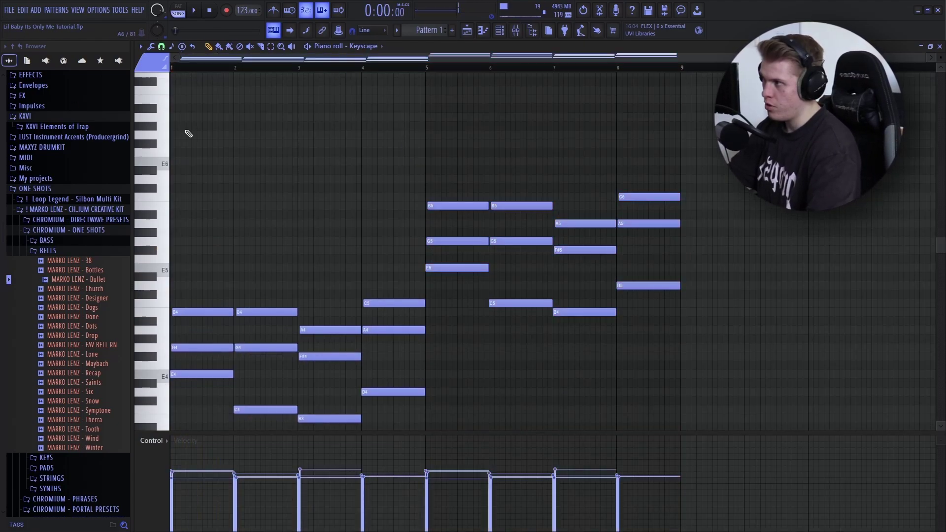
Double the lowest note of every chord one octave below across all eight bars, with a lower velocity.
scroll(364, 274, down, 2)
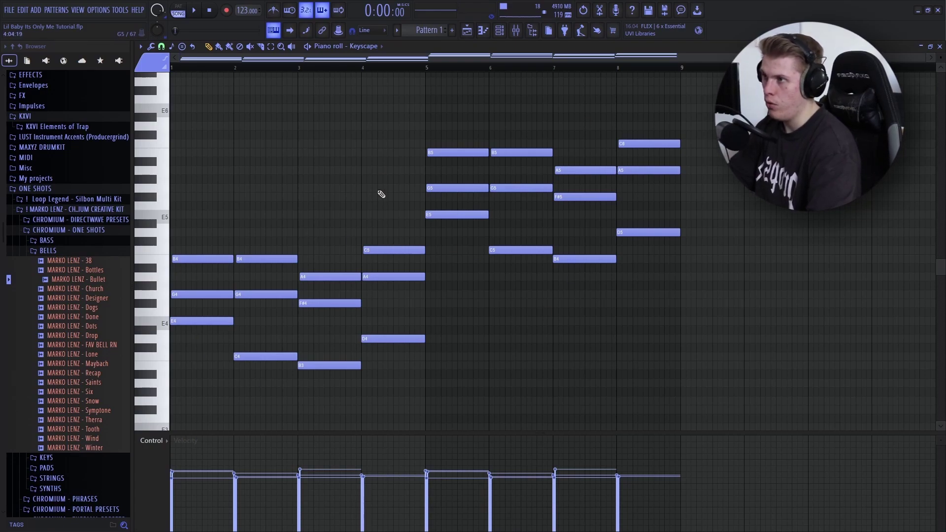
drag(440, 140, 762, 342)
key(ctrl+d)
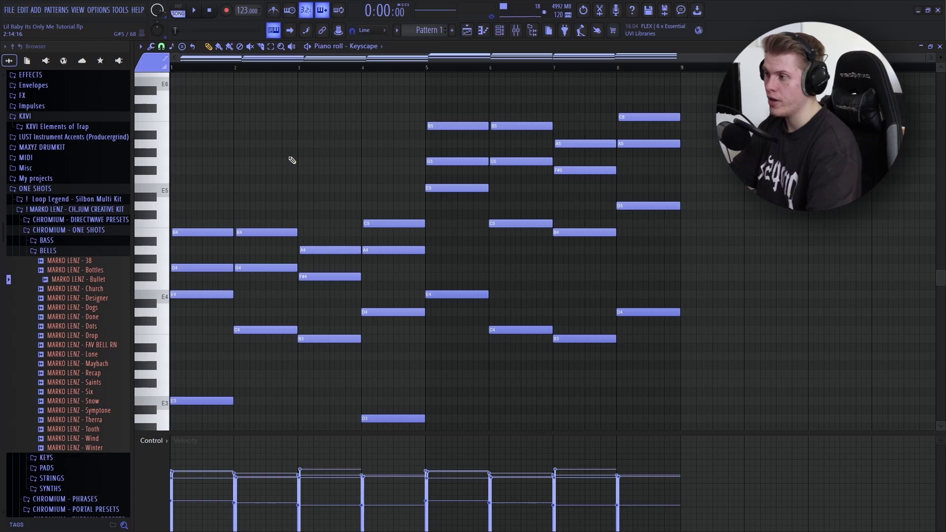
scroll(226, 136, up, 2)
scroll(207, 141, up, 4)
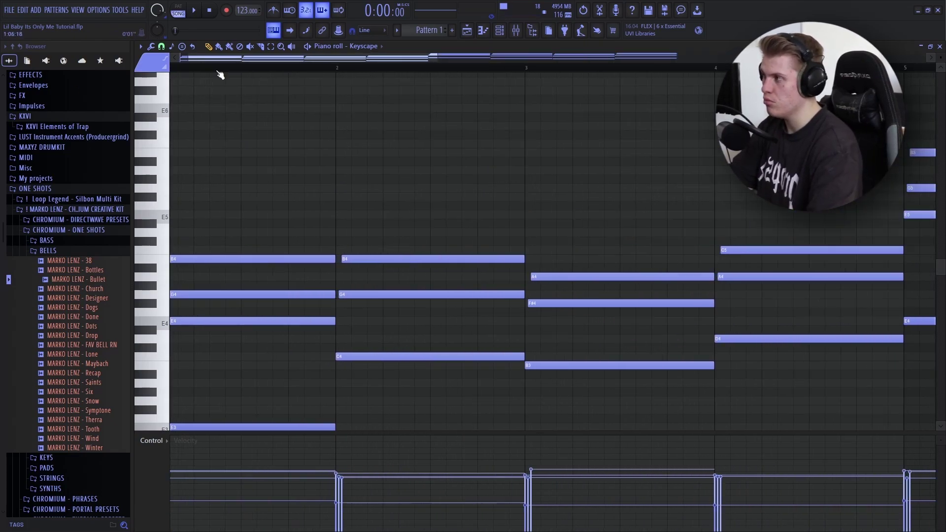
Add an E6-F#6-B6-G7-F#7-E7-B6 melody on the 1/3-beat grid in every bar, with each chord root held across two bars.
click(165, 47)
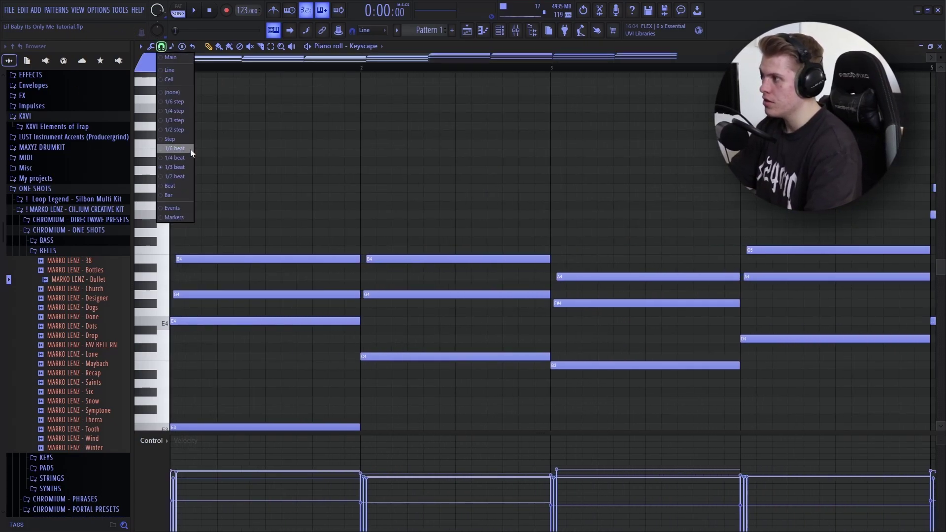
click(167, 55)
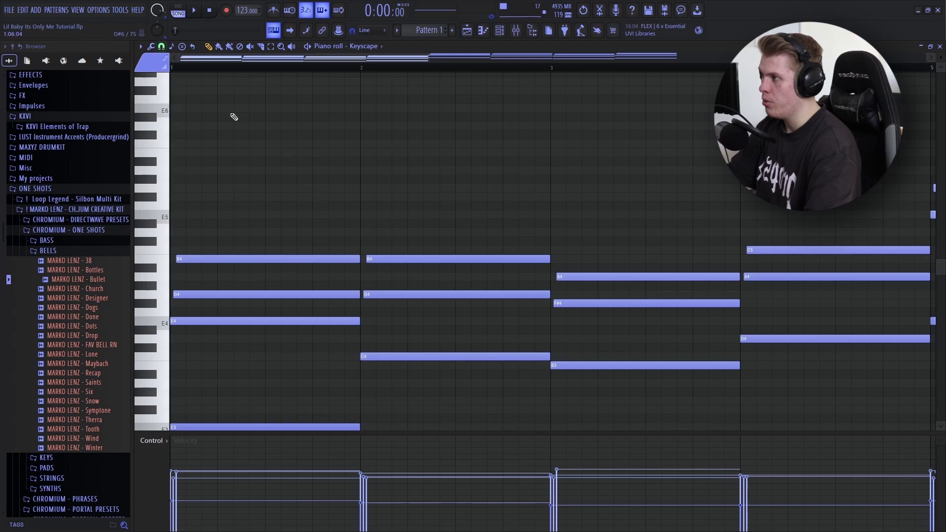
scroll(232, 61, up, 3)
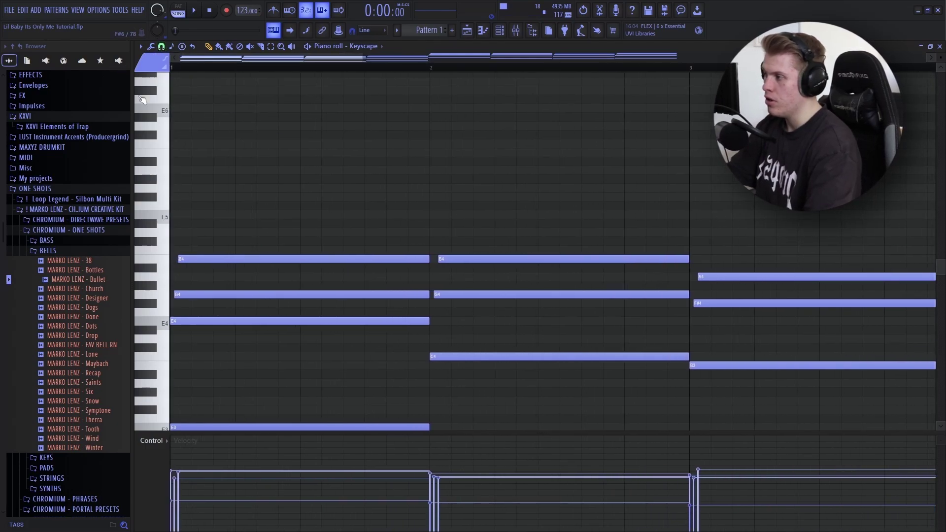
click(186, 215)
drag(394, 215, 183, 112)
scroll(242, 253, up, 3)
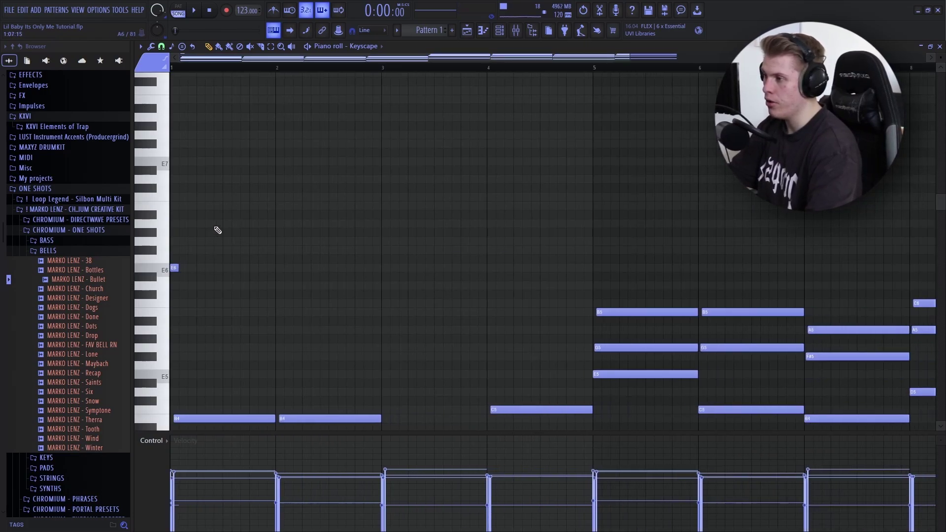
ctrl+scroll(215, 229, down, 2)
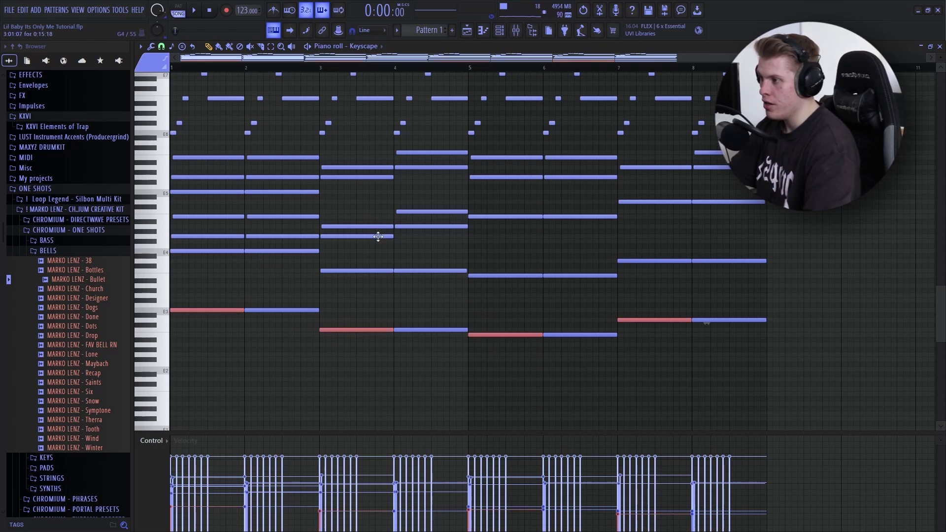
Examine the stacked chord layers of bar 1 and the low root notes, and play back the eight-bar pattern.
drag(299, 350, 173, 150)
drag(228, 347, 173, 152)
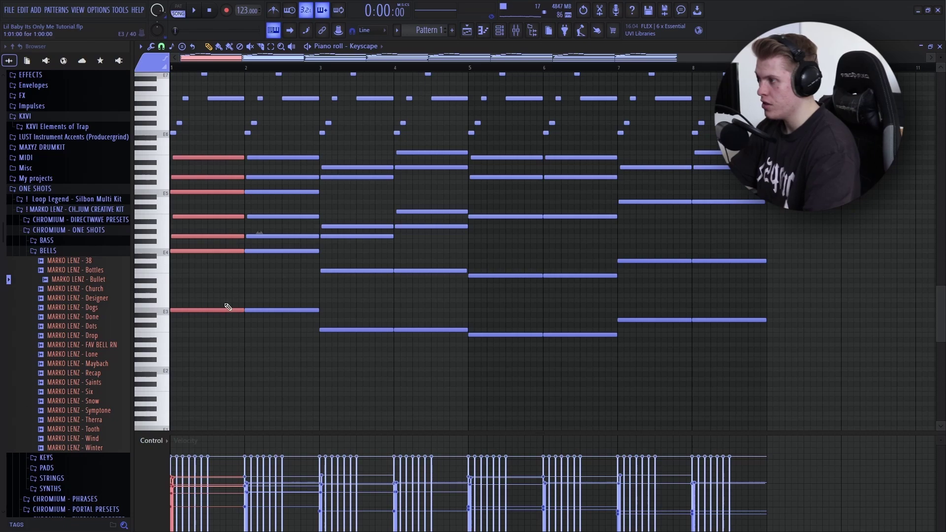
drag(218, 311, 719, 319)
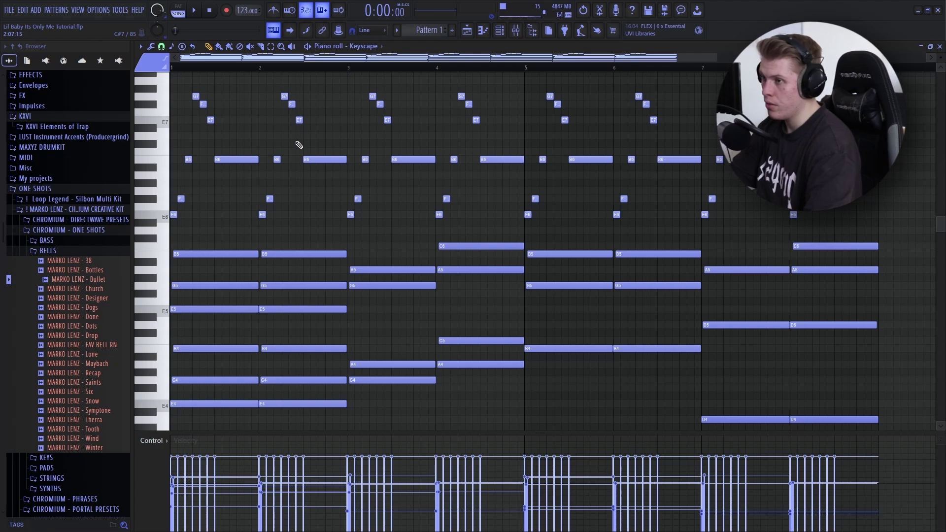
key(space)
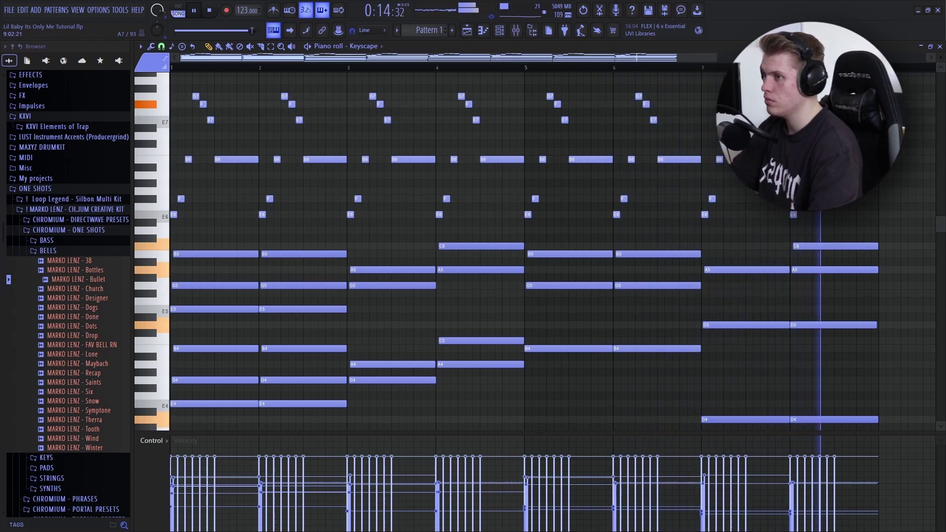
scroll(872, 263, up, 2)
key(space)
Select only the high melody notes in all eight bars and randomize their velocity levels.
drag(871, 263, 170, 101)
key(alt+r)
drag(455, 312, 455, 303)
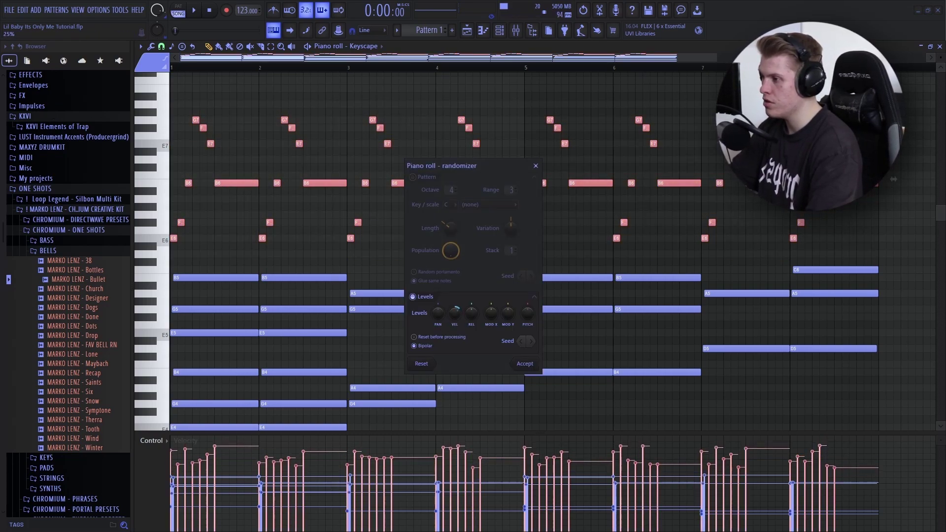
click(530, 367)
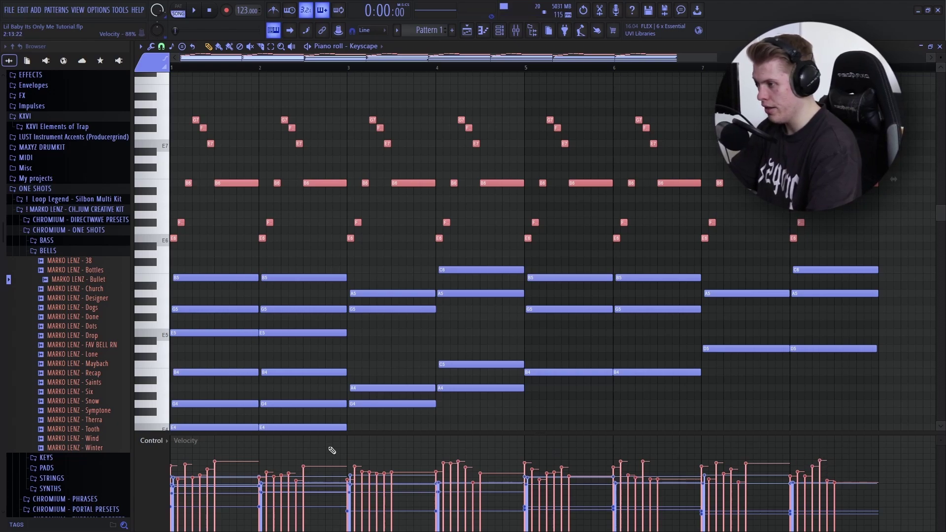
During playback, set MELO 1's Parametric EQ 2 band 1 to -18 dB at 93 Hz, raise band 7 slightly, and band 6 to 1.6 dB.
key(F9)
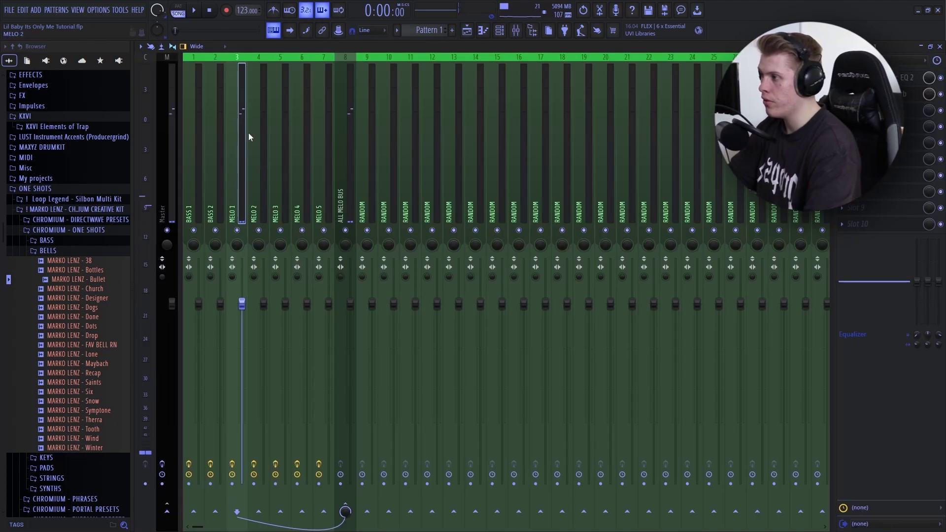
click(908, 78)
key(space)
drag(187, 177, 198, 234)
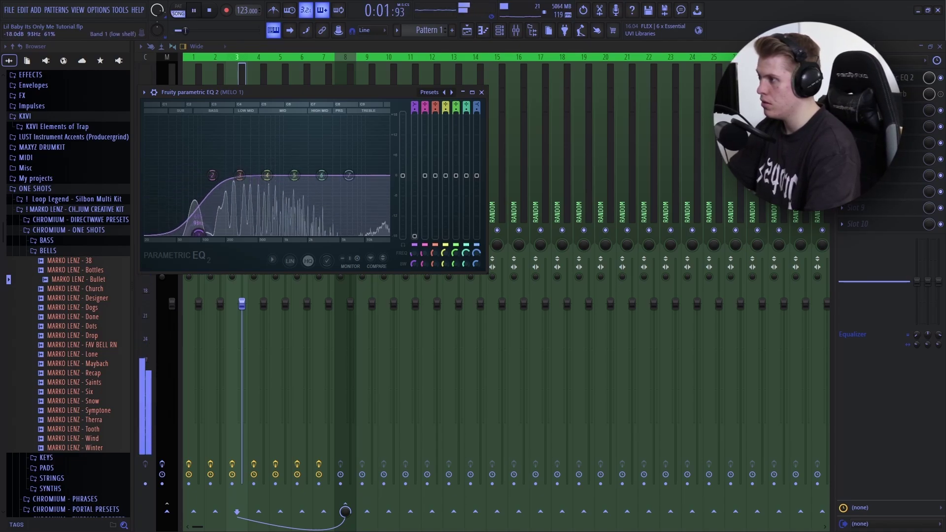
drag(349, 176, 350, 169)
drag(322, 176, 322, 170)
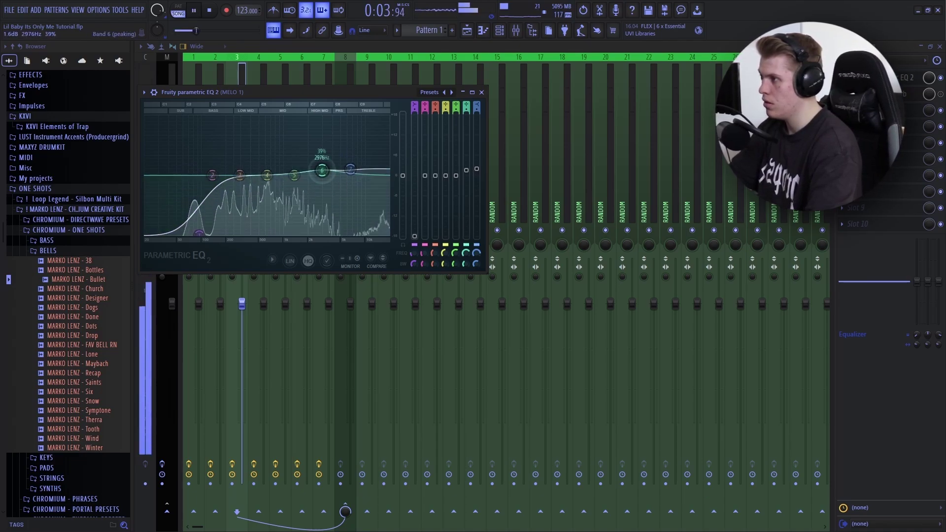
Load Virtual Mix Rack in MELO 1's second effect slot and set the FG-2A compressor's peak reduction to 10.2 during playback.
key(space)
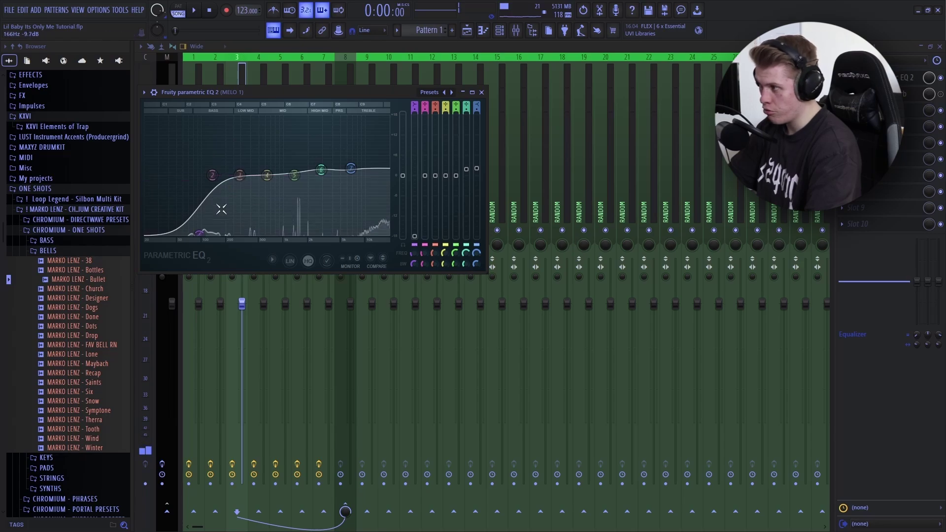
click(481, 92)
click(887, 94)
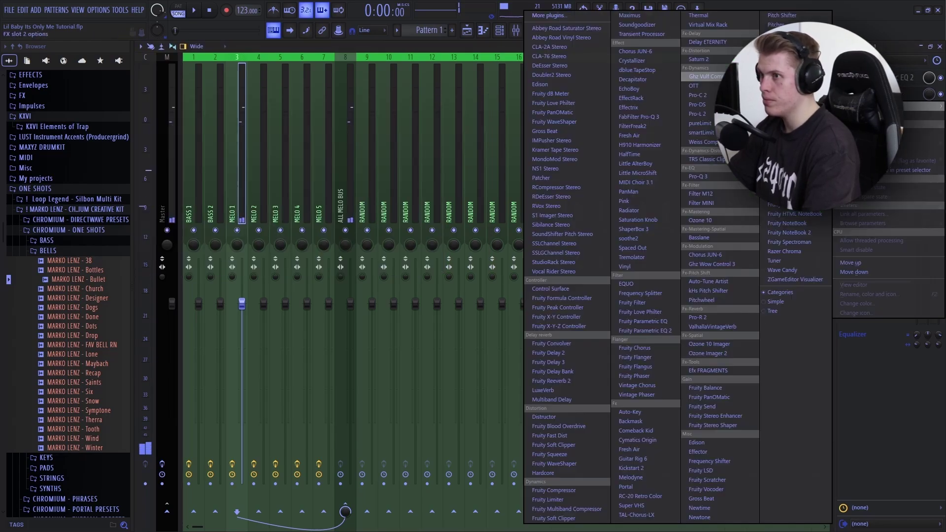
click(723, 25)
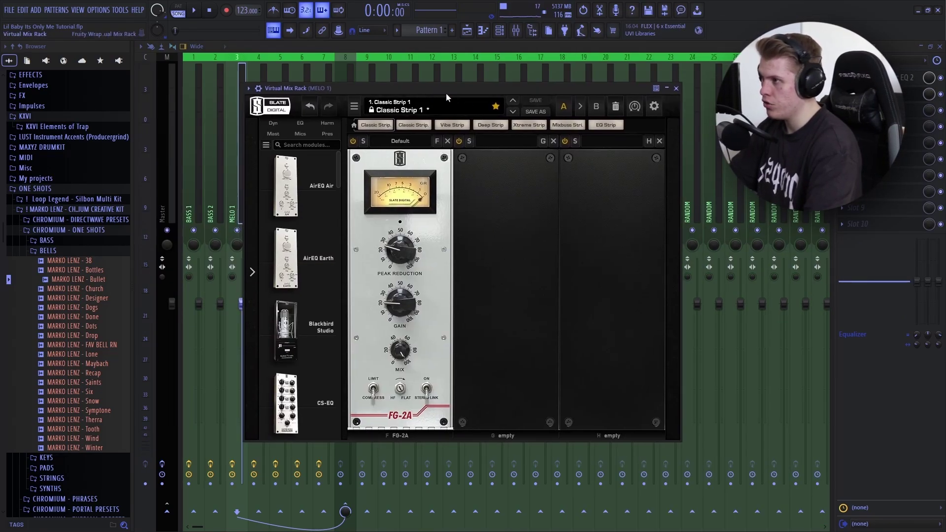
drag(444, 88, 551, 93)
drag(564, 262, 565, 257)
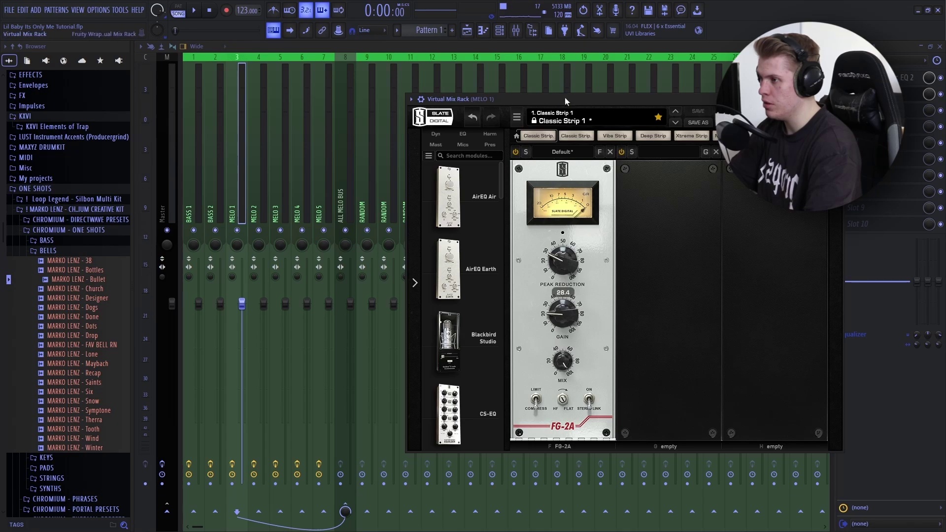
key(space)
drag(557, 261, 558, 286)
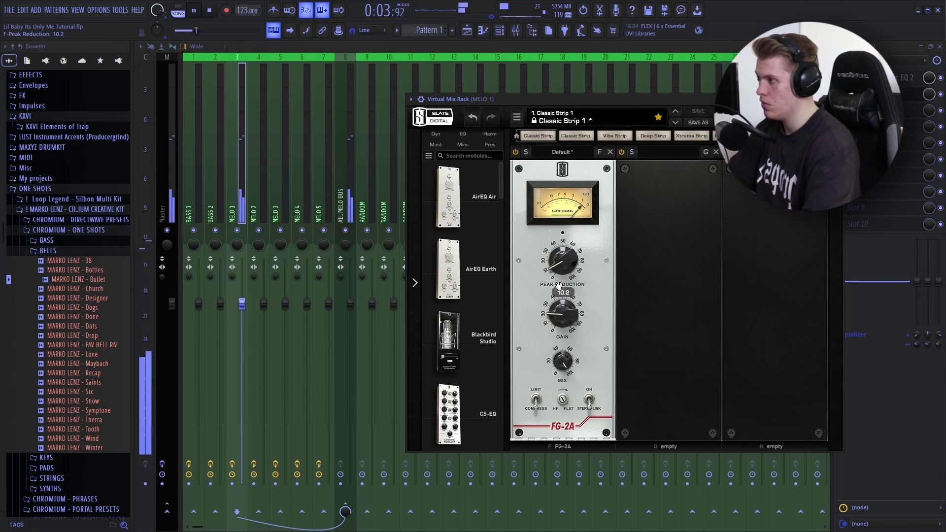
key(space)
Add Delay ETERNITY to MELO 1's third effect slot with the Basic Ping-Pong preset and a dry/wet of 0.148.
click(882, 111)
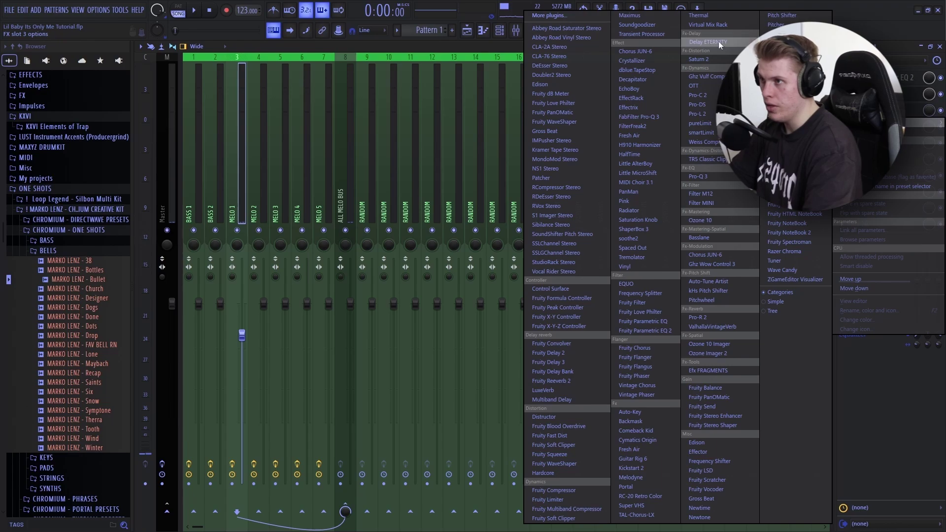
click(709, 42)
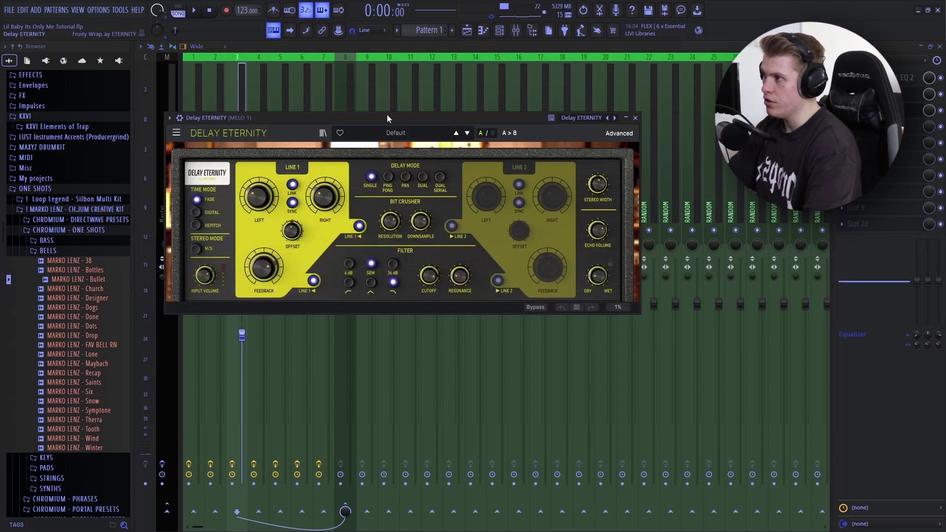
click(400, 119)
mouse_move(394, 148)
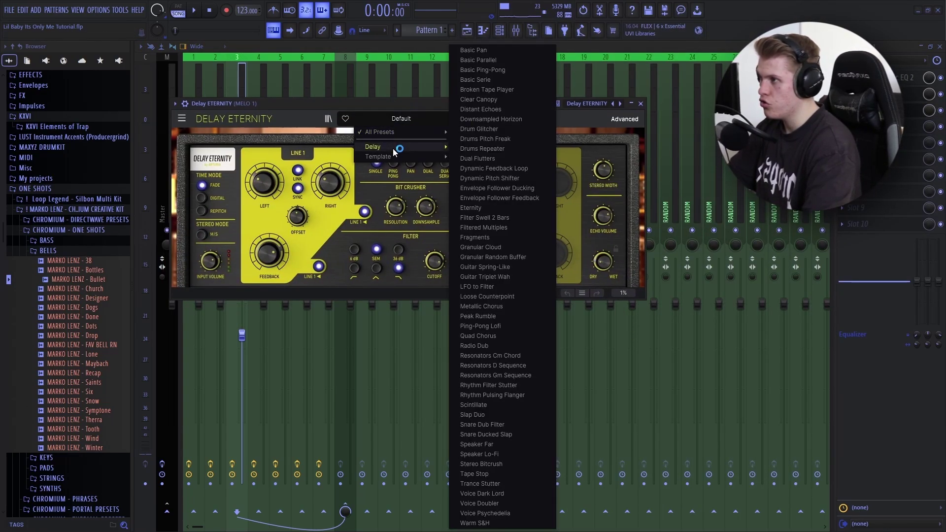
click(497, 70)
drag(606, 265, 603, 265)
key(space)
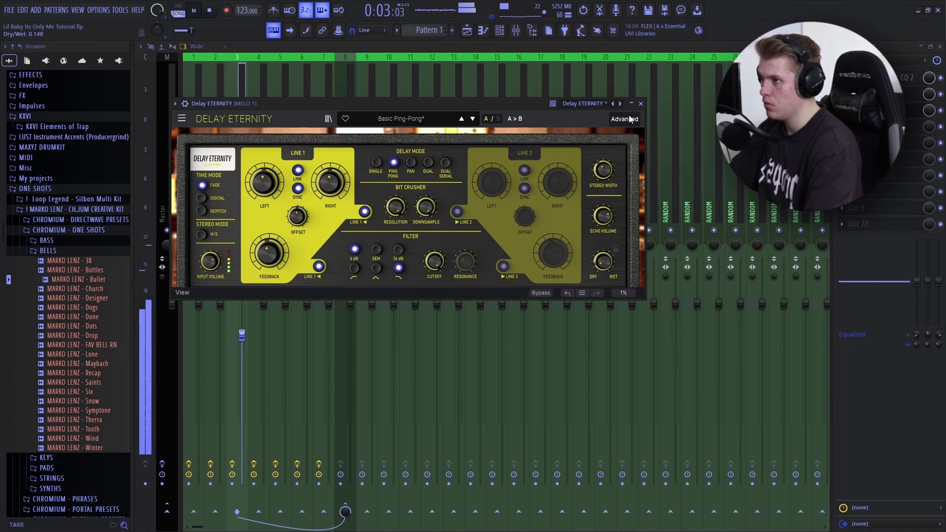
click(641, 103)
key(space)
Add ValhallaVintageVerb to MELO 1's fourth slot with color NOW, 16.4% mix, 1.72 s decay, 11.10 ms predelay, 7370 Hz high cut and 630 Hz low cut.
click(843, 126)
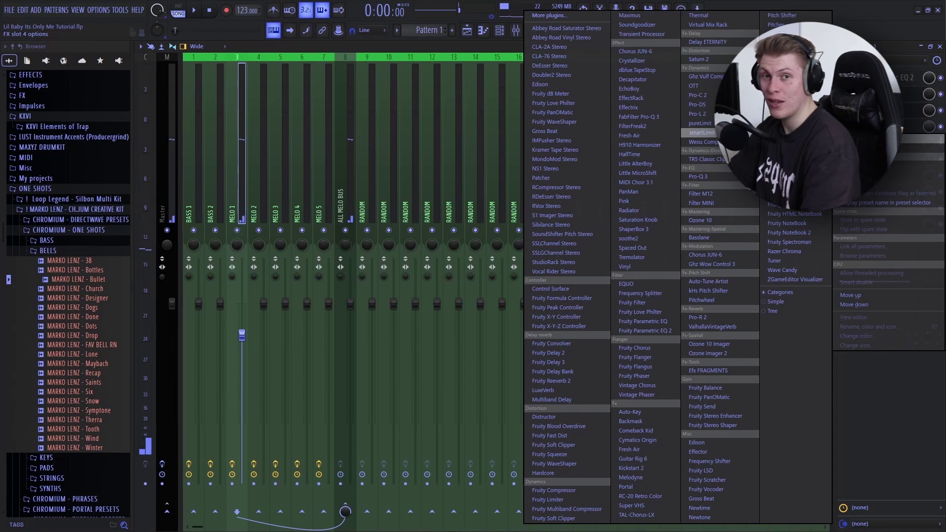
click(692, 327)
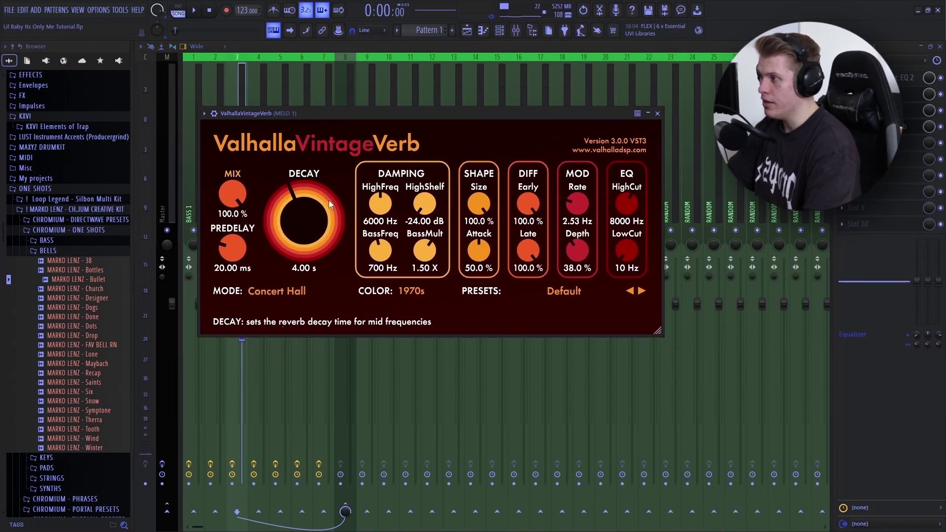
click(401, 295)
drag(623, 251, 621, 203)
drag(294, 217, 291, 231)
mouse_move(232, 194)
mouse_down()
mouse_move(232, 232)
mouse_move(230, 207)
mouse_up()
key(space)
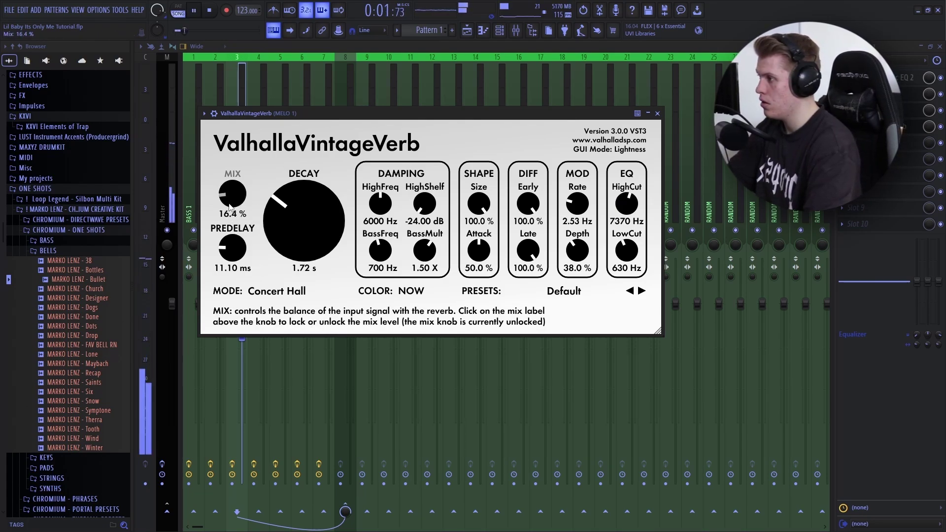
key(space)
key(Escape)
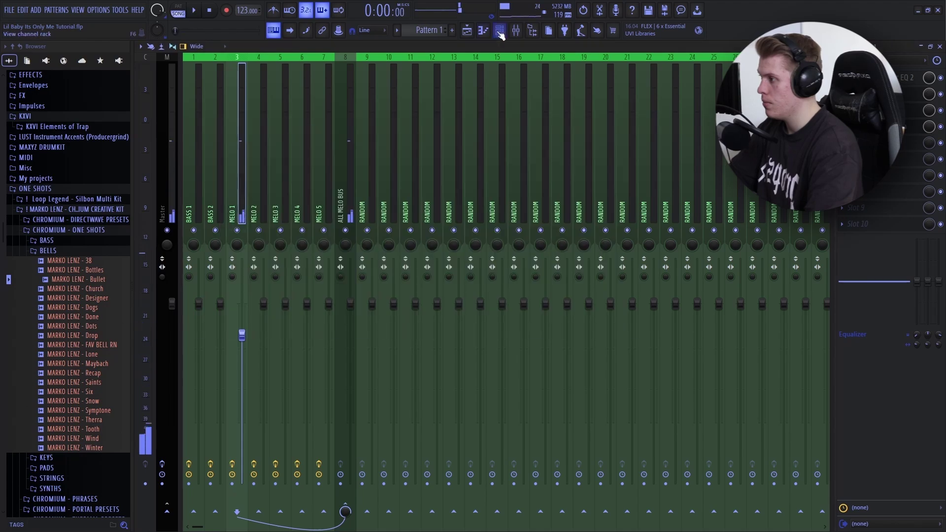
Transpose only the high melody notes in bars 7 and 8 of the Keyscape pattern up one octave.
key(F6)
click(419, 129)
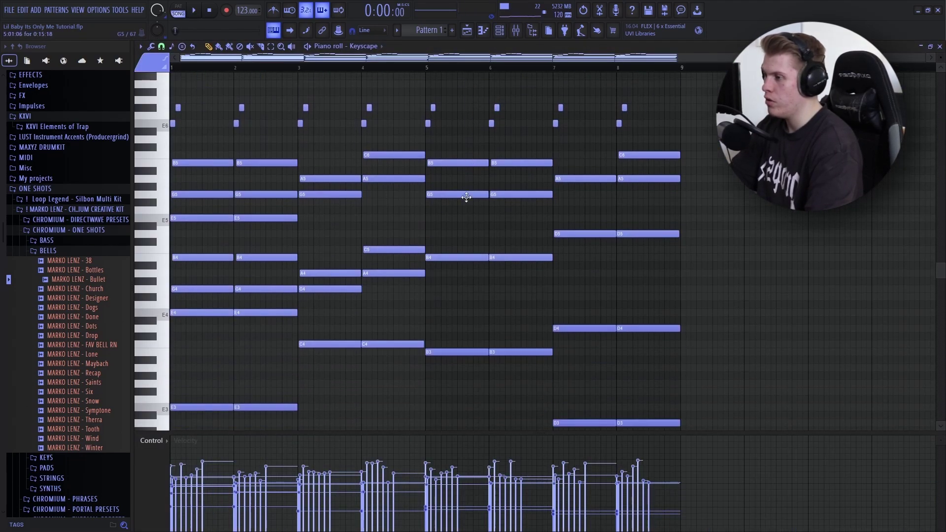
drag(727, 312, 434, 150)
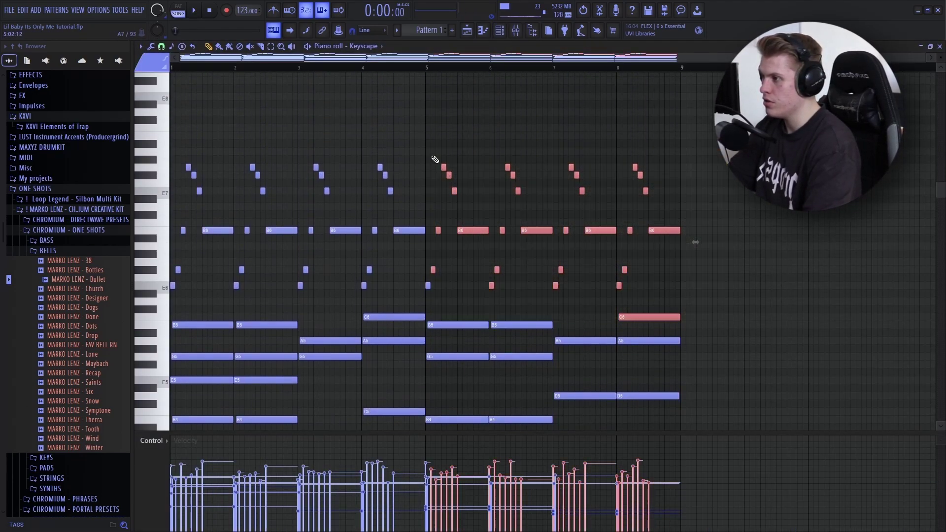
scroll(612, 237, down, 1)
click(716, 291)
drag(716, 291, 566, 150)
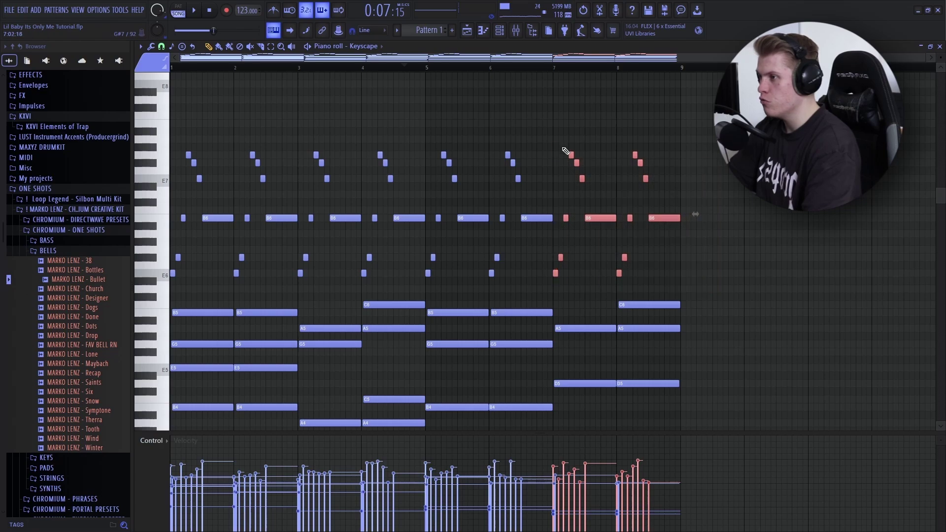
key(ctrl+Up)
Copy the Keyscape chord notes, without the melody and the low roots, into the SRX ORCHESTRA channel's piano roll.
scroll(565, 148, up, 1)
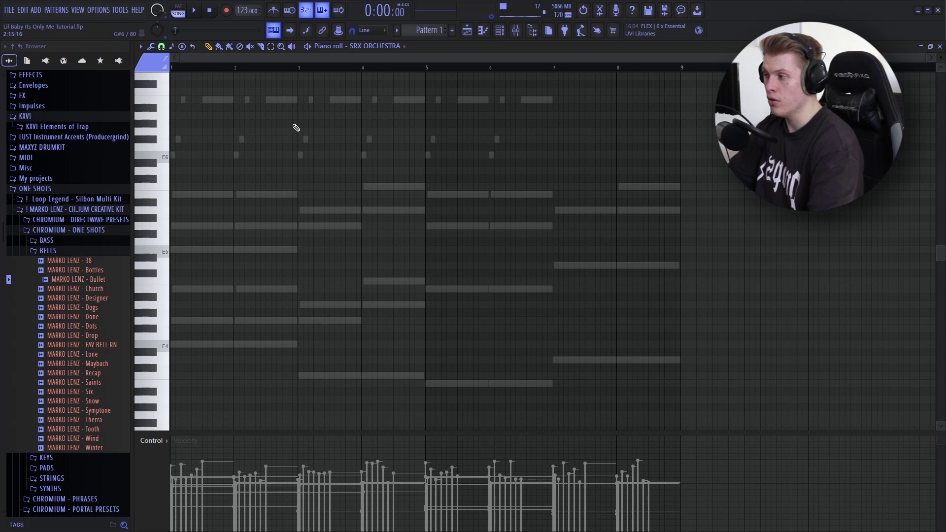
scroll(279, 124, up, 5)
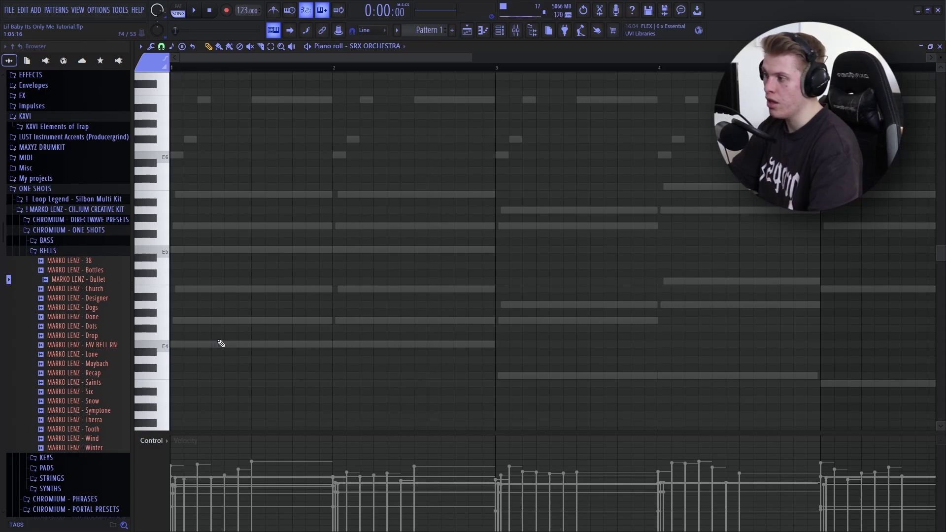
key(F6)
right_click(214, 145)
click(240, 144)
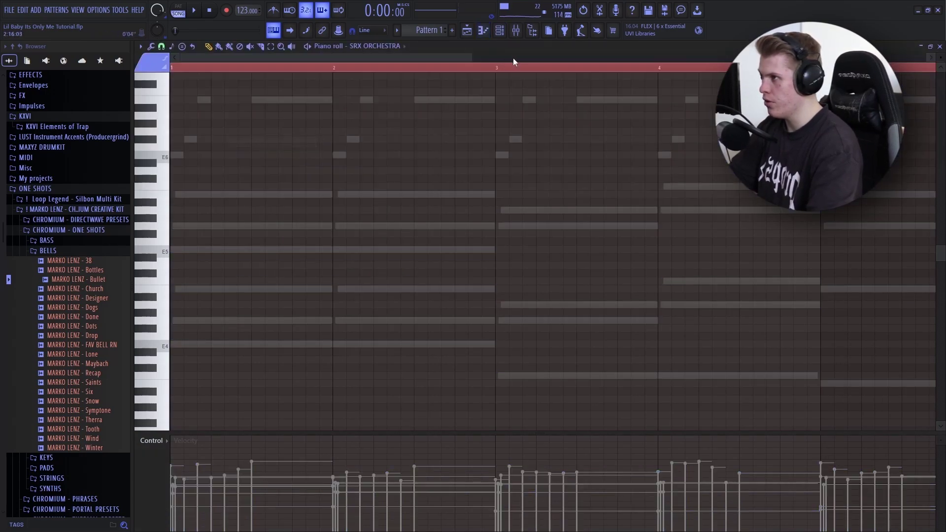
click(499, 31)
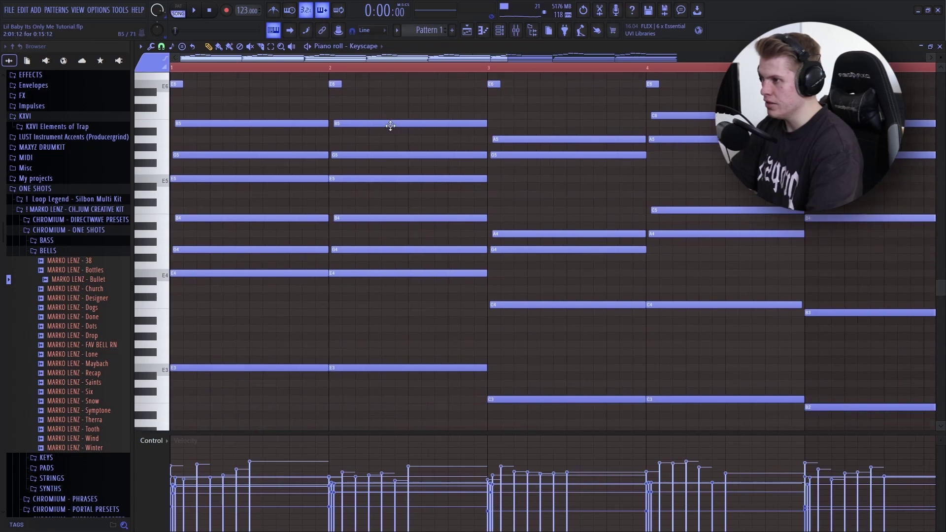
key(space)
scroll(325, 160, down, 5)
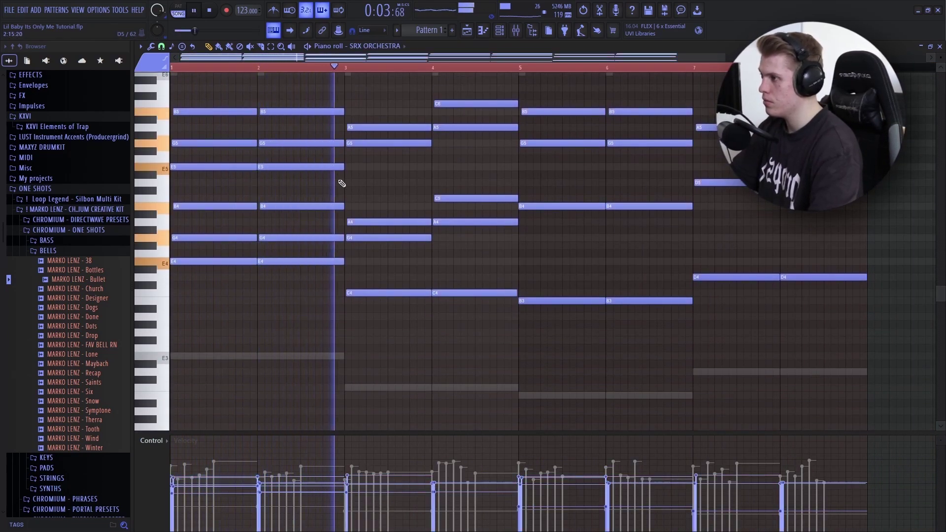
Delete the SRX ORCHESTRA chords in bars 2, 4, 6 and 8 and stretch the remaining chords to two bars each.
scroll(340, 187, up, 1)
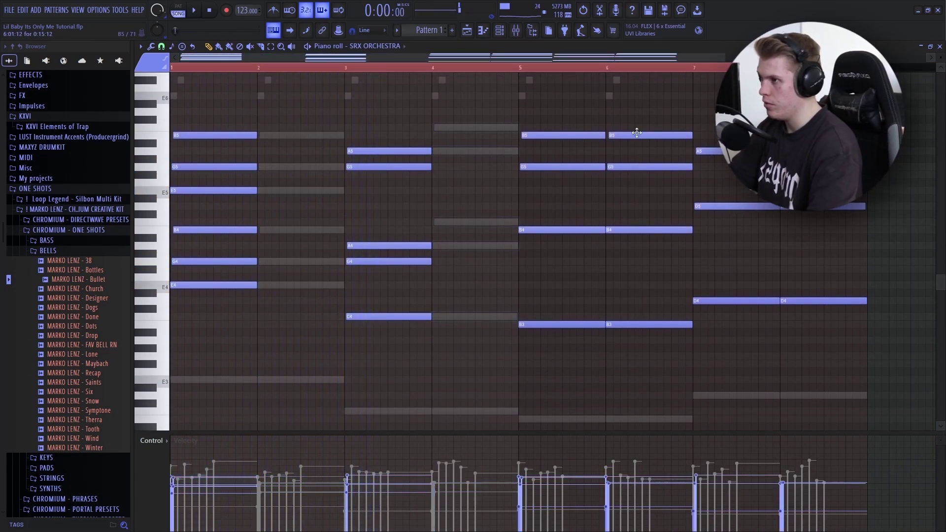
right_click(639, 135)
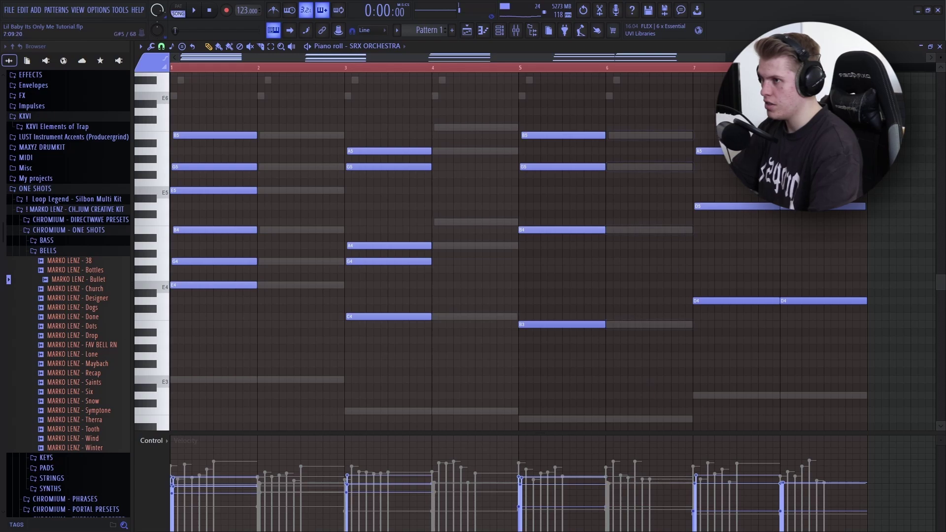
right_click(840, 301)
drag(828, 374, 376, 165)
key(ctrl+a)
drag(256, 135, 345, 140)
click(252, 67)
scroll(251, 66, down, 2)
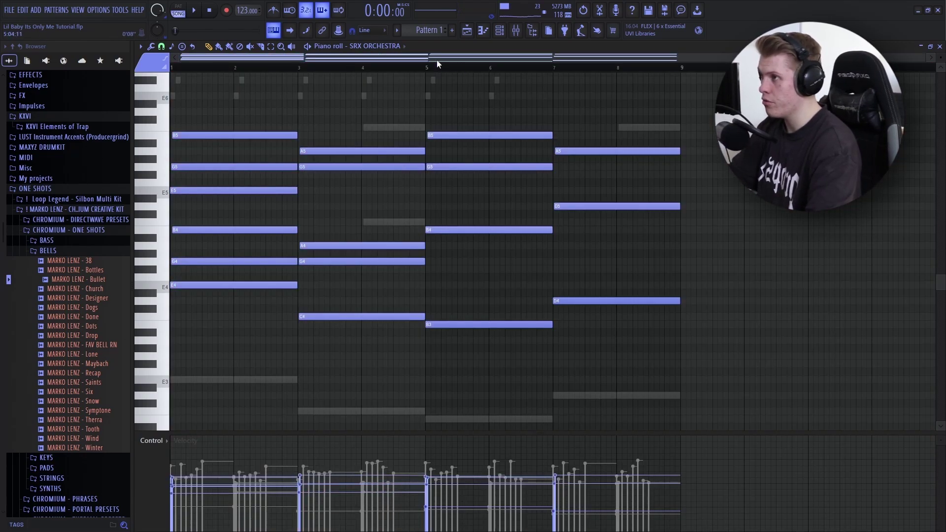
Lower the MELO 2 mixer track's volume to -1.5 dB while the pattern plays.
click(522, 35)
key(space)
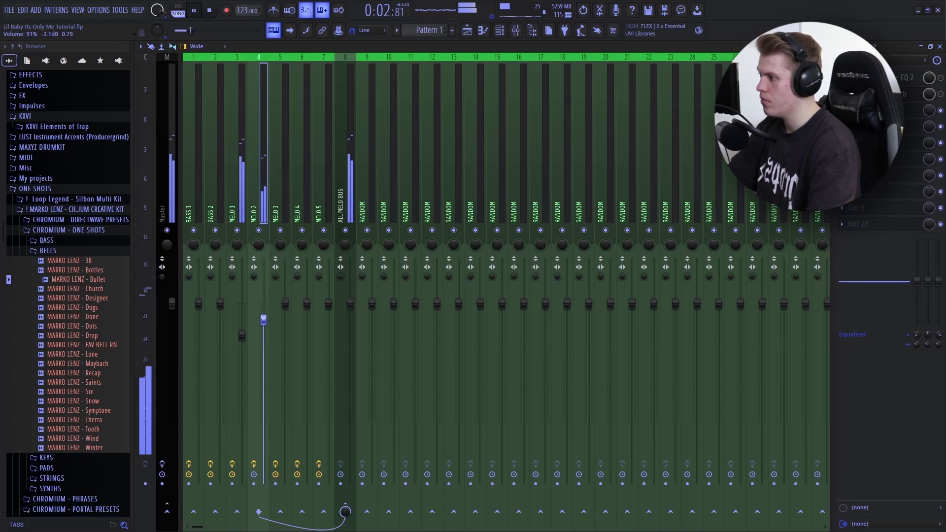
drag(264, 320, 264, 317)
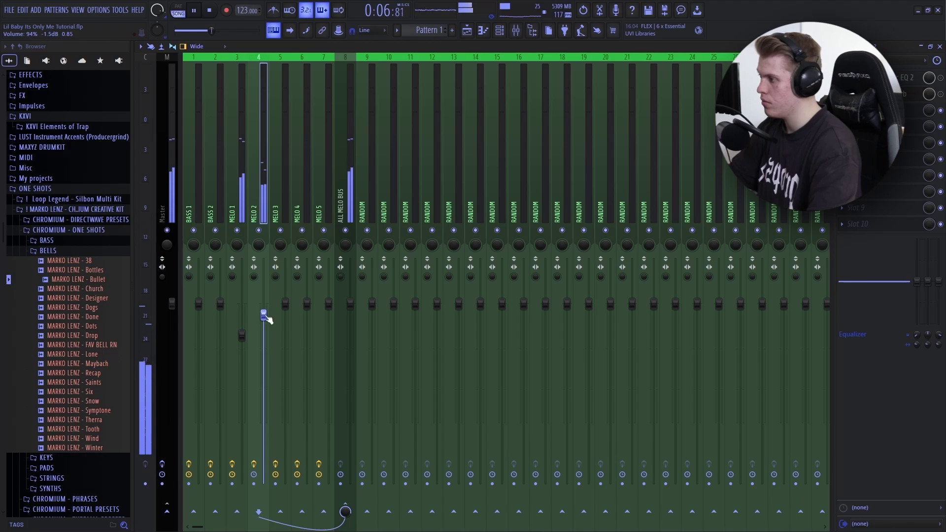
key(space)
Start an SRX ORCHESTRA top melody in bar 1 with E6 on the downbeat, followed by F#6 and G6 near mid-bar.
key(F9)
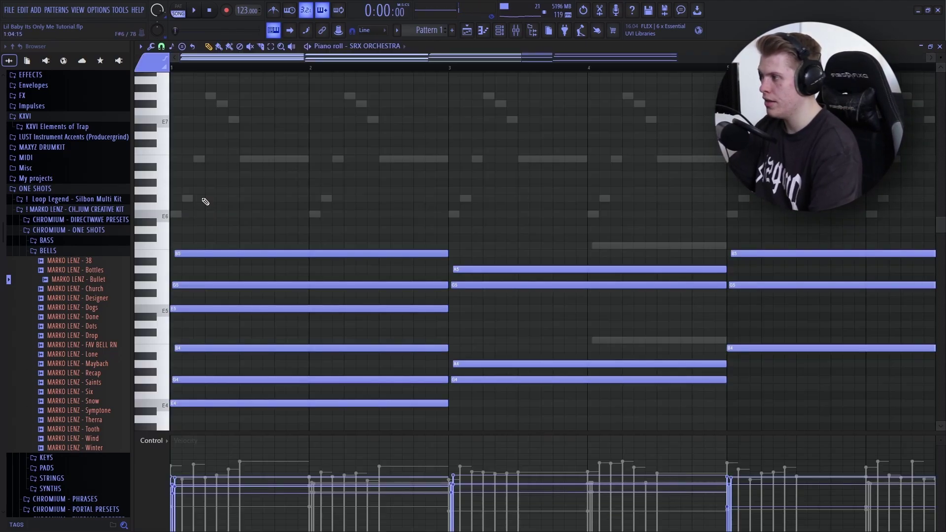
click(231, 215)
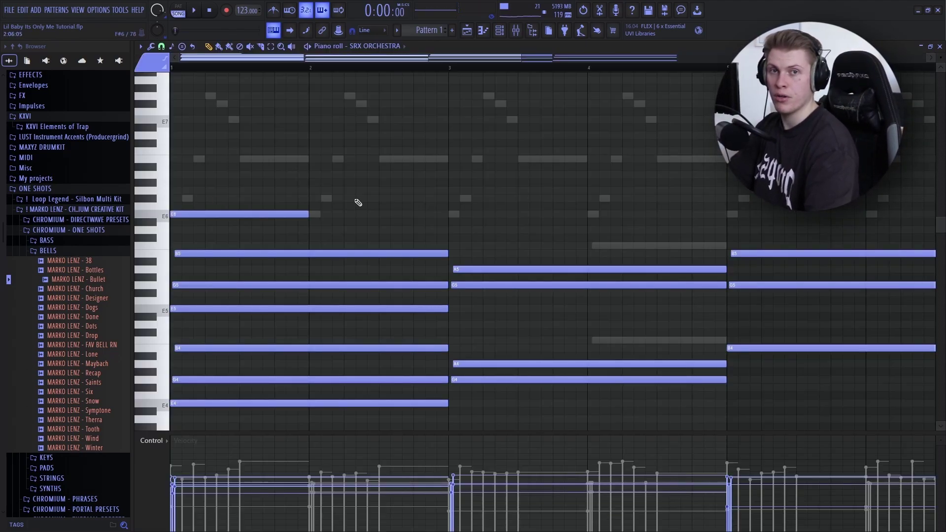
key(space)
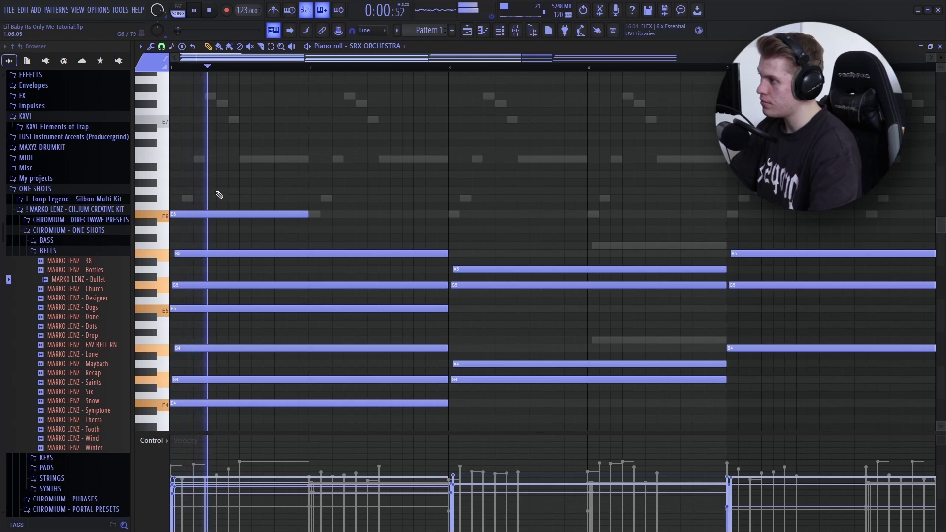
click(209, 198)
drag(274, 198, 286, 198)
key(space)
key(space)
click(241, 190)
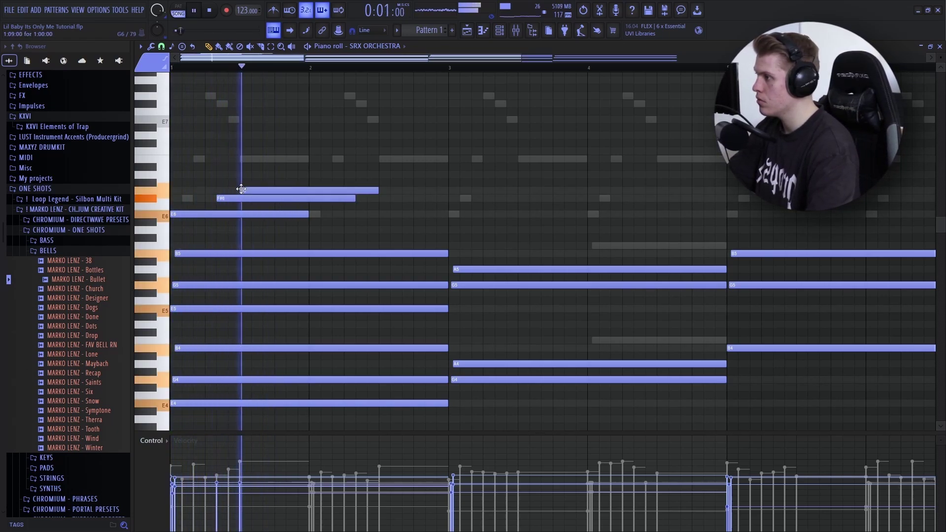
Trim the E6 and F#6 notes to end where the following note starts, and hold G6 to the end of bar 2.
key(space)
key(ctrl+l)
key(space)
key(ctrl+d)
key(space)
key(space)
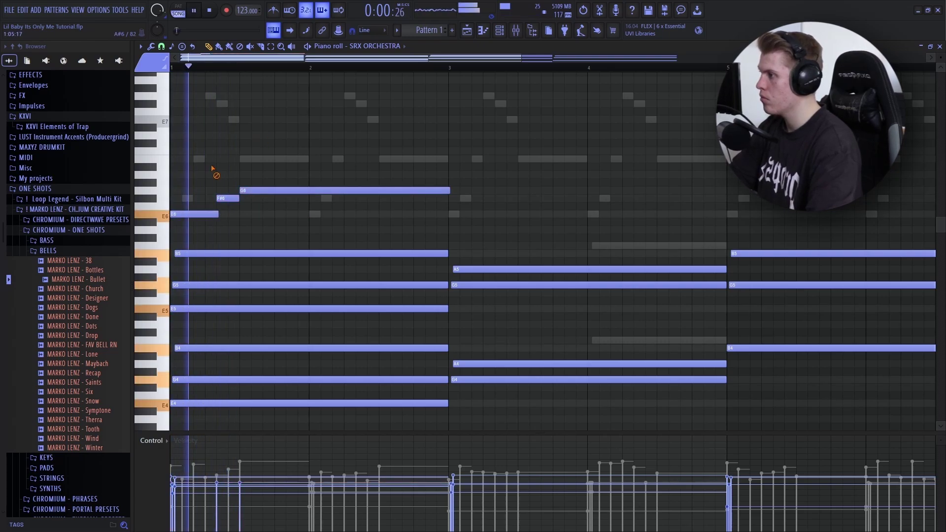
Duplicate the E6-F#6-G6 phrase from bars 1-2 into bars 3-4.
scroll(295, 170, down, 3)
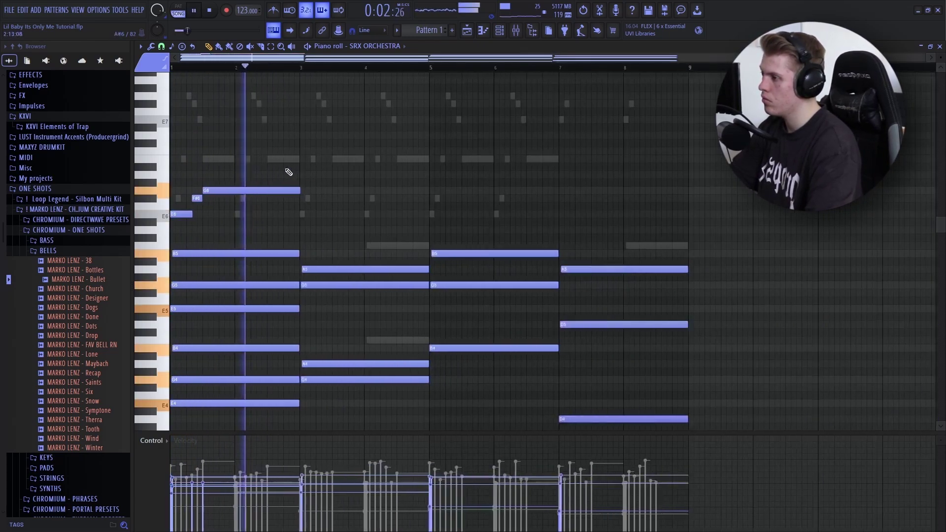
drag(340, 249, 173, 74)
key(ctrl+b)
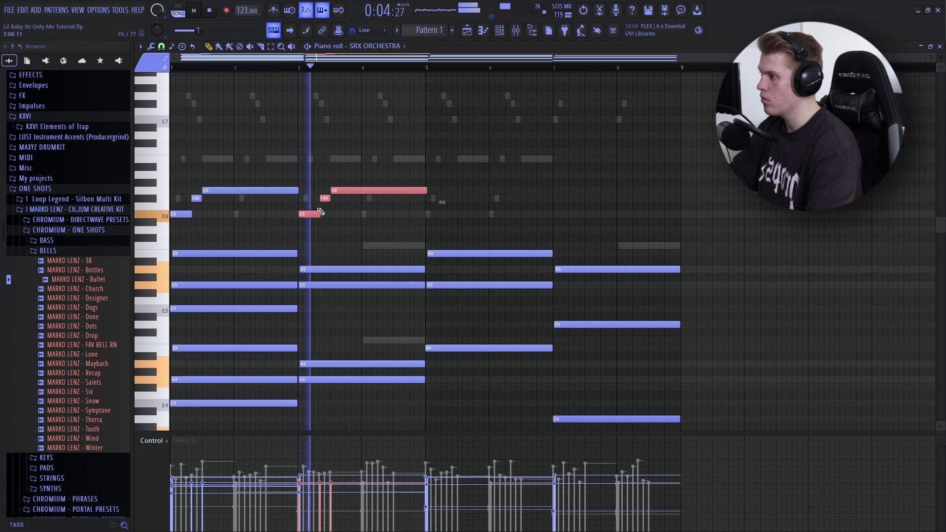
Shorten the duplicated G6 to about the start of bar 4 and add an F#6 note filling bar 4.
scroll(301, 224, up, 4)
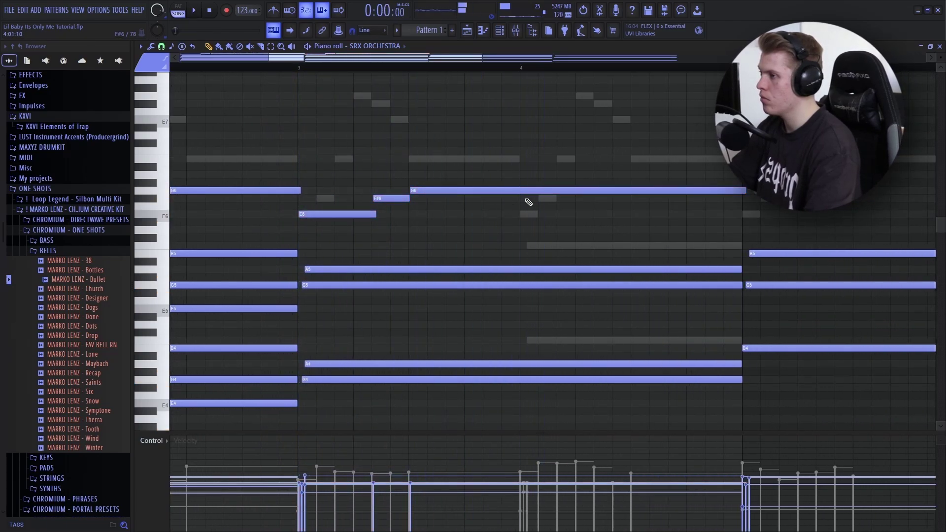
click(524, 198)
mouse_move(596, 199)
mouse_down()
mouse_move(738, 206)
mouse_move(507, 190)
mouse_up()
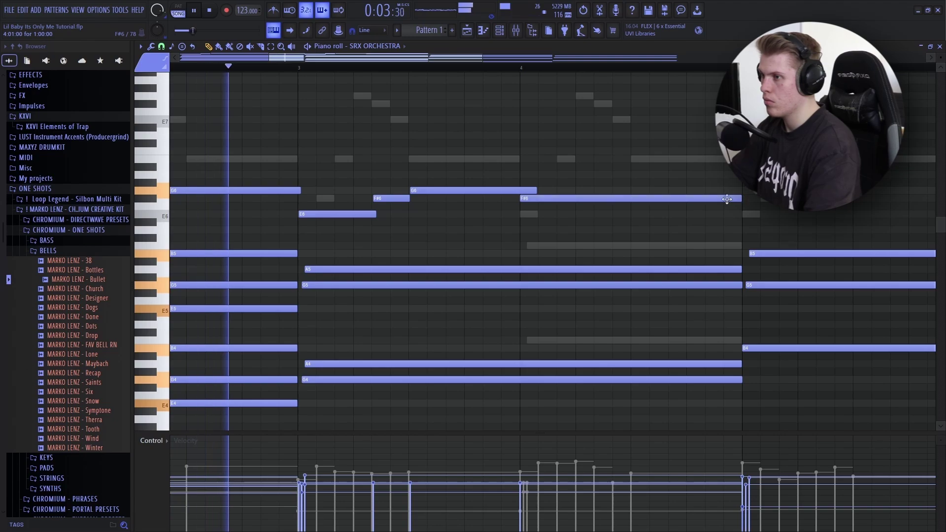
Duplicate the SRX ORCHESTRA top melody from bars 1-4 into bars 5-8, stop playback and clear the selection.
scroll(512, 185, down, 4)
scroll(514, 172, down, 3)
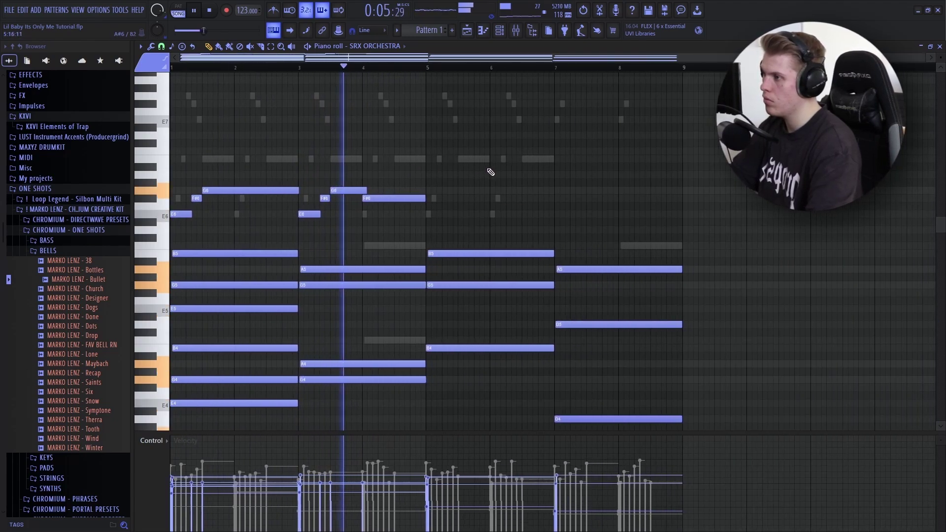
drag(463, 240, 126, 151)
key(ctrl+b)
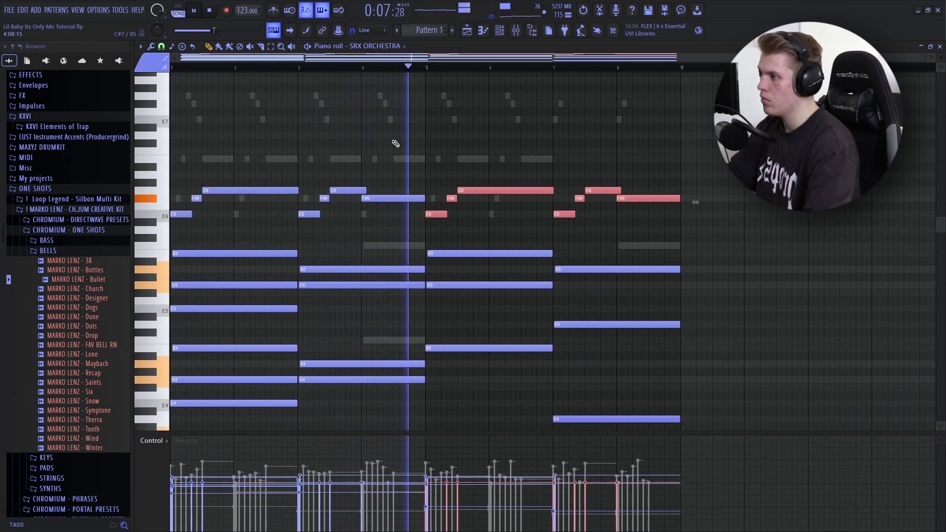
key(space)
key(ctrl+d)
Even out the velocities of the SRX ORCHESTRA chord and melody notes across bars 1-8 at a higher level.
click(516, 38)
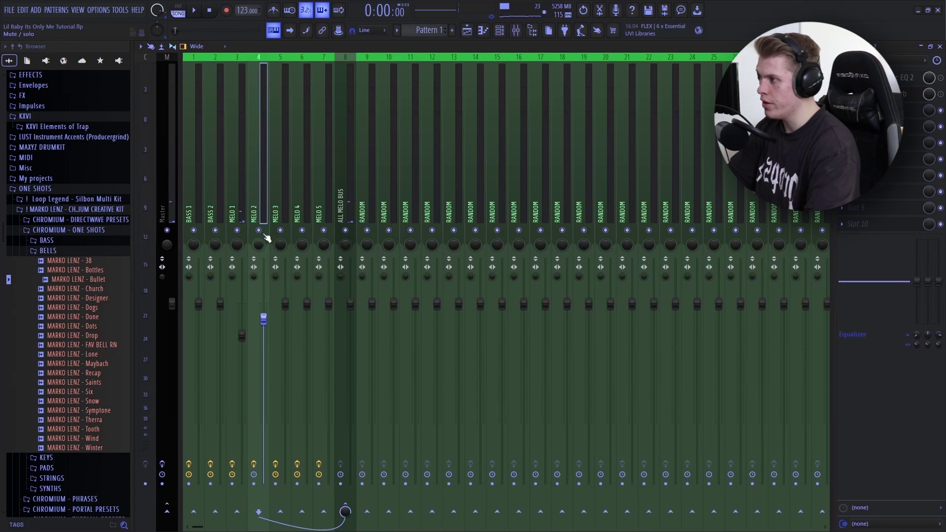
key(F7)
drag(706, 219, 172, 136)
right_click(340, 126)
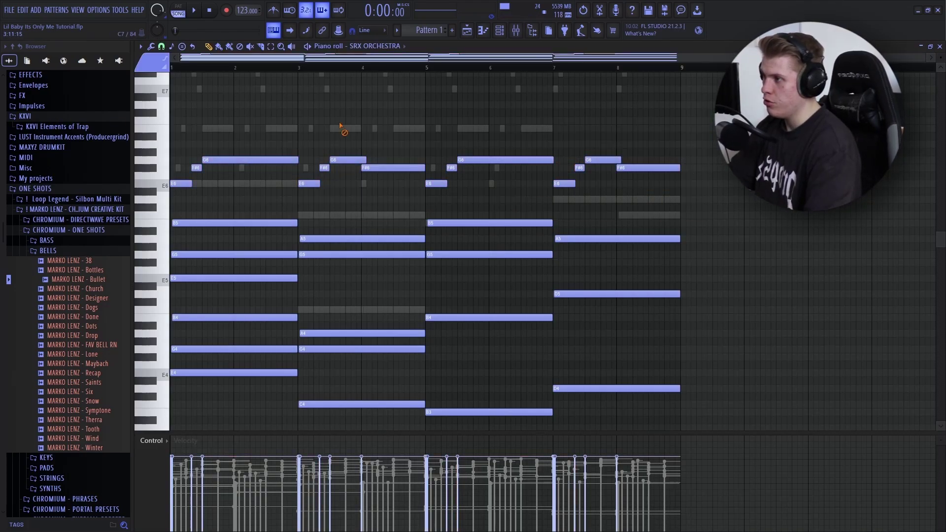
scroll(505, 116, down, 1)
Examine the SRX ORCHESTRA #2 string patch and its repeated octave notes across bars 1-8.
key(F6)
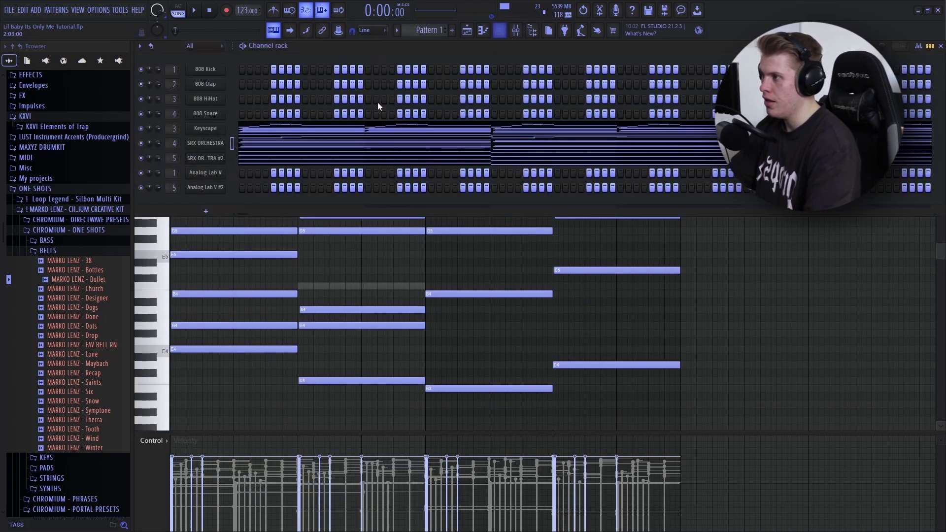
click(205, 158)
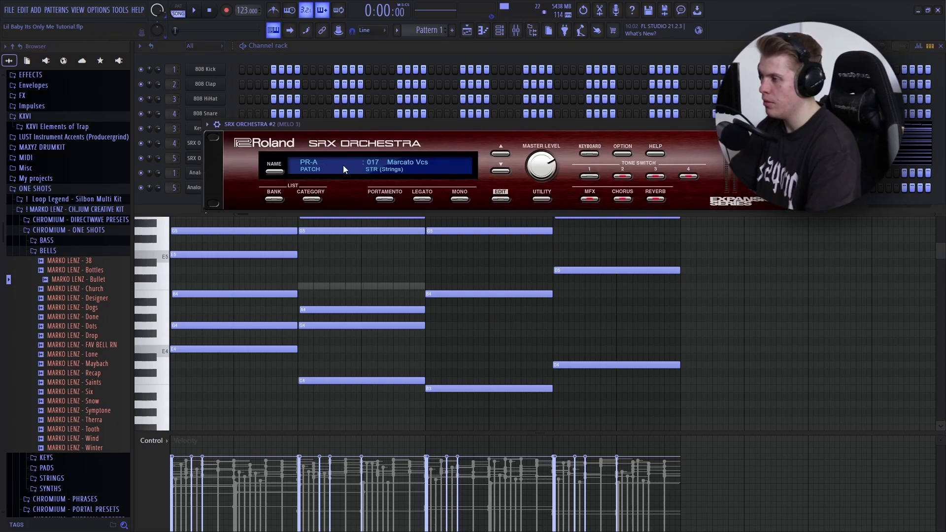
click(728, 124)
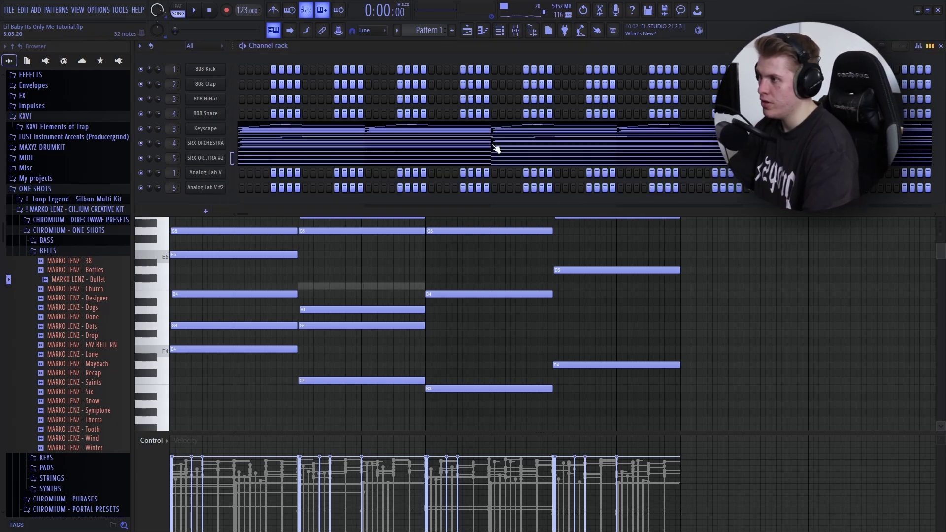
click(267, 159)
scroll(373, 178, down, 2)
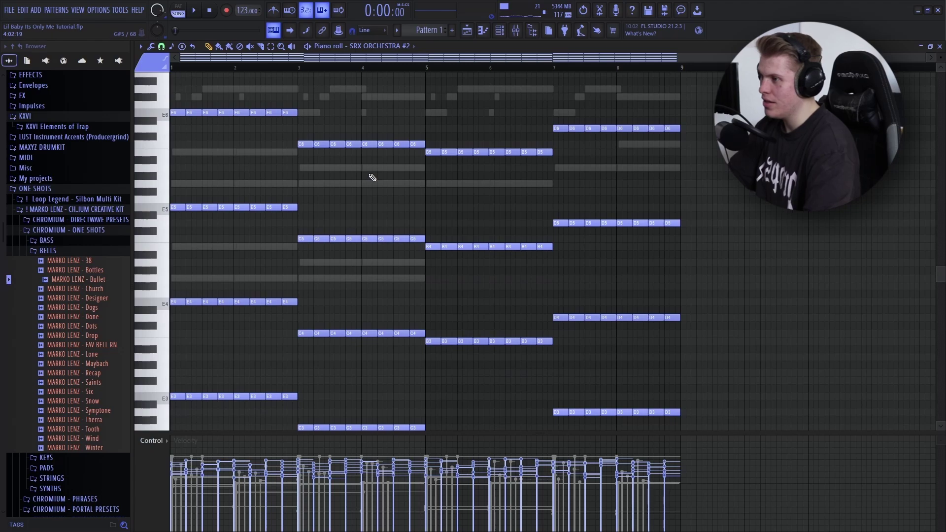
scroll(101, 82, down, 4)
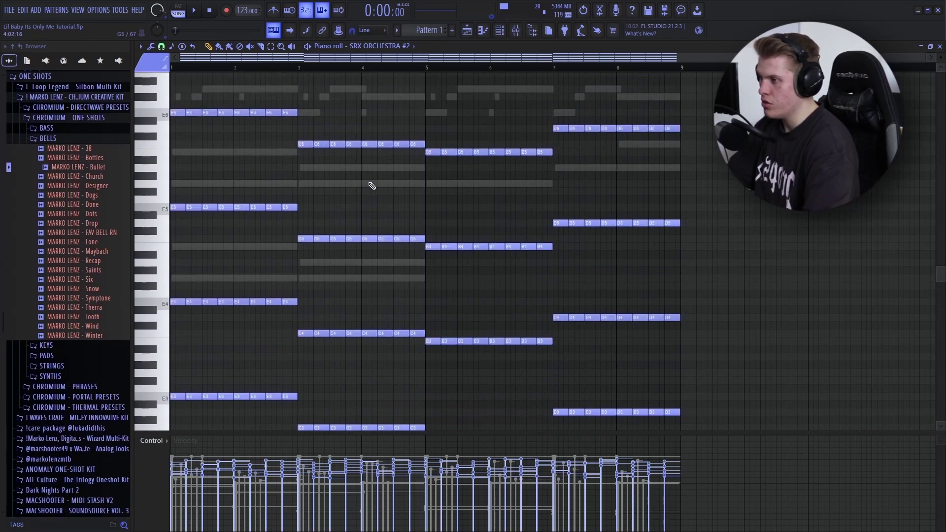
scroll(370, 186, down, 2)
Lower the MELO 3 mixer fader for SRX ORCHESTRA #2 while the pattern plays.
click(516, 31)
key(space)
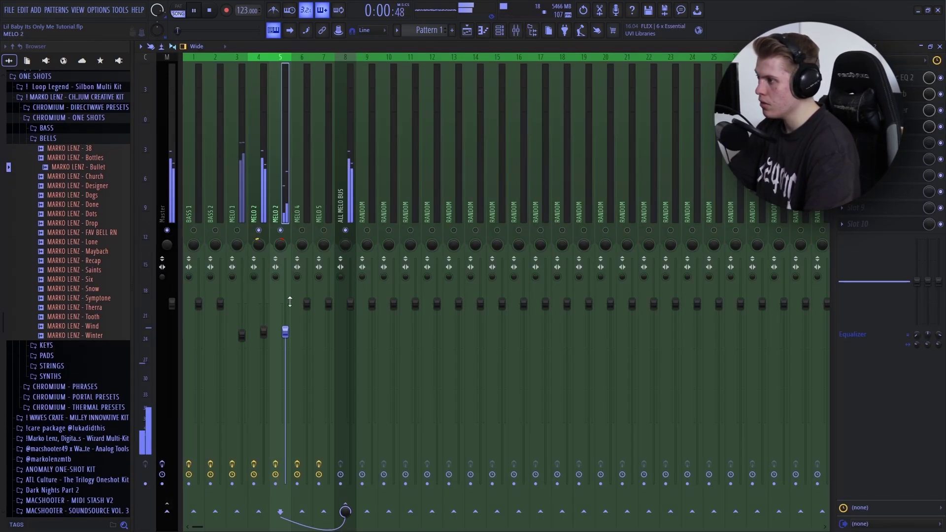
drag(285, 333, 285, 347)
key(space)
key(F9)
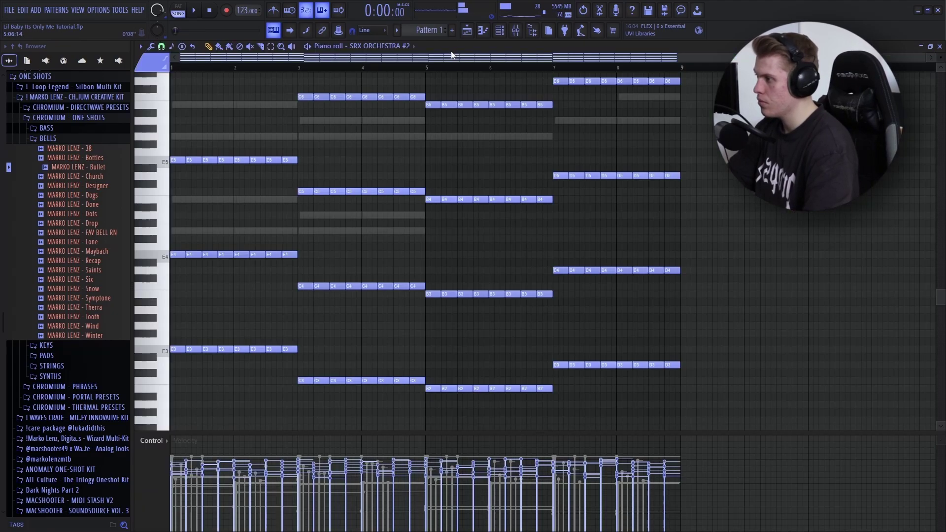
Open the Analog Lab V bass instrument and check its Bass 6 - Eternal preset.
click(507, 37)
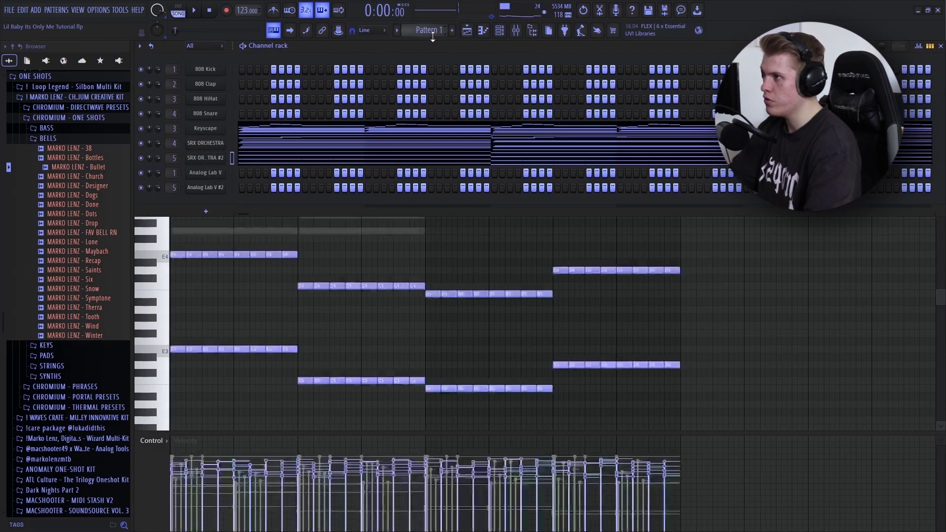
click(217, 177)
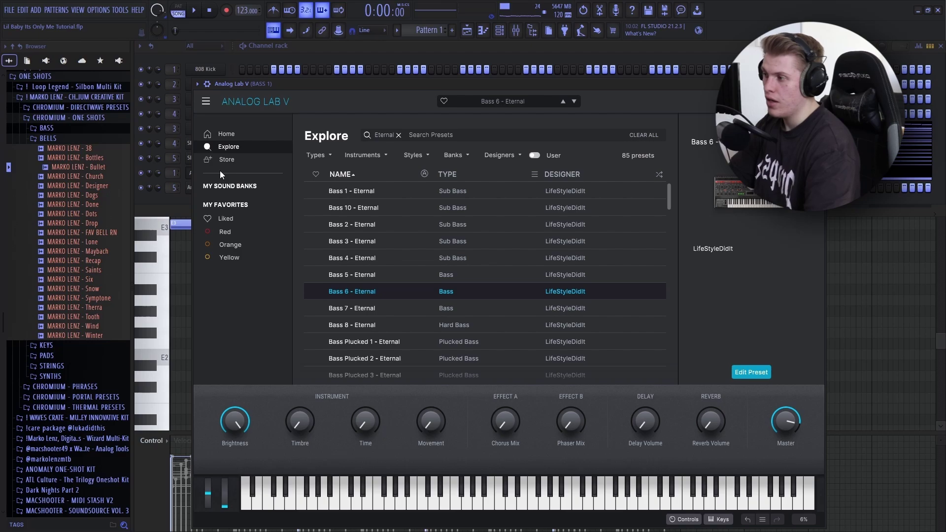
drag(379, 88, 371, 76)
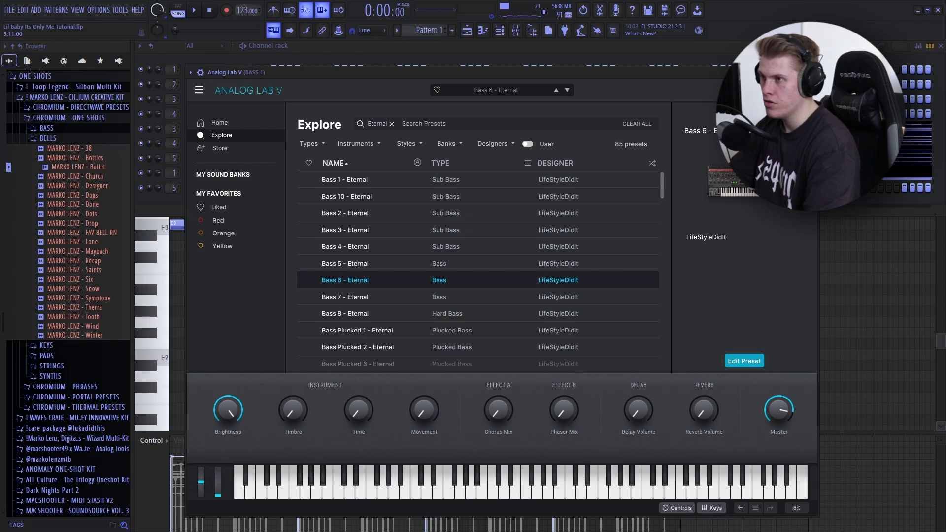
key(Escape)
key(Escape)
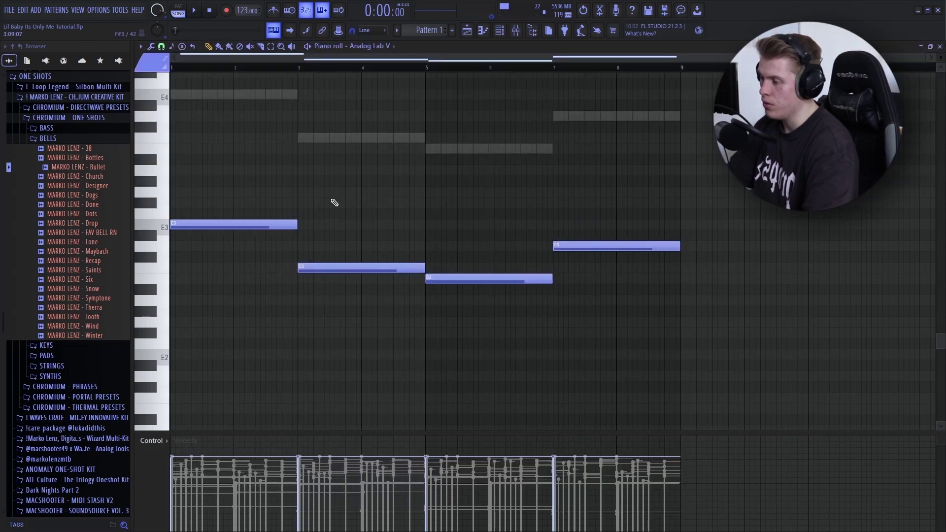
Try an E4 note in bar 1, an octave above the first Analog Lab V bass note.
scroll(328, 197, down, 3)
scroll(323, 197, up, 6)
click(187, 192)
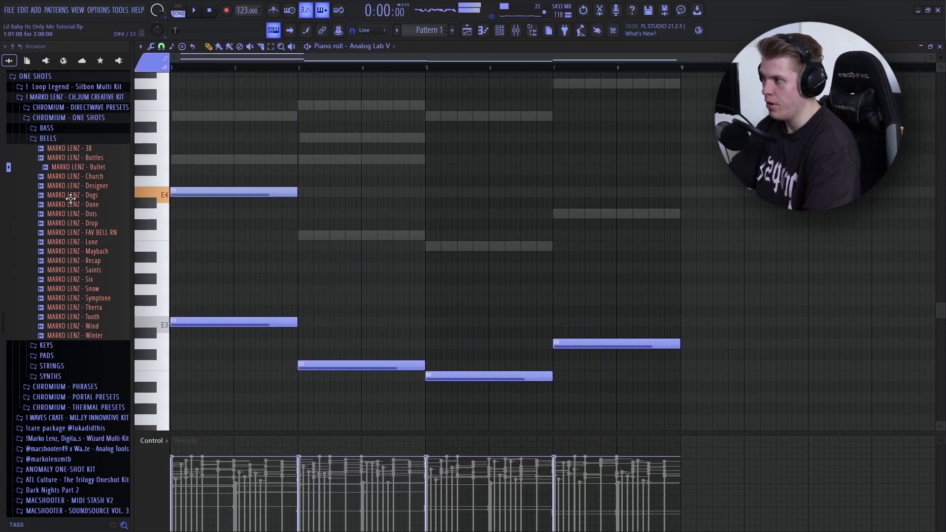
scroll(236, 202, down, 4)
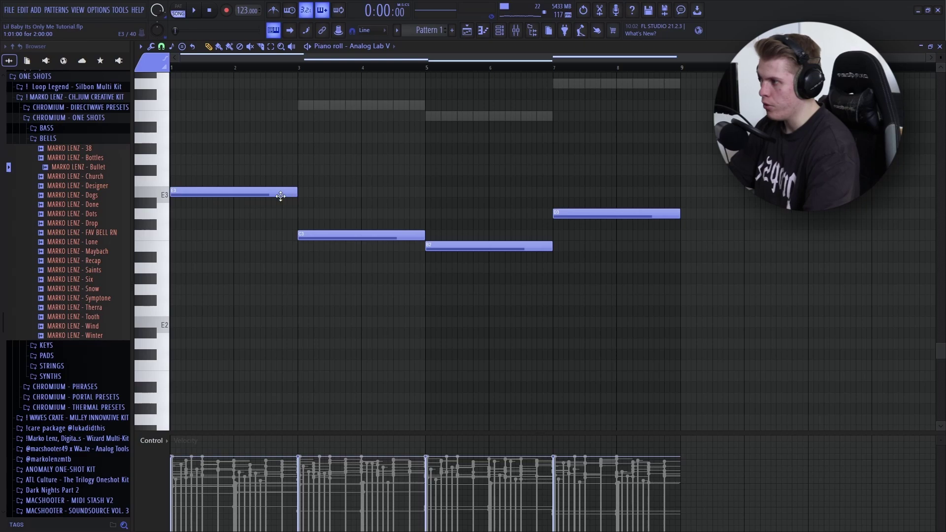
Check the BASS 1 mixer level and play back the pattern with the bass line.
key(F9)
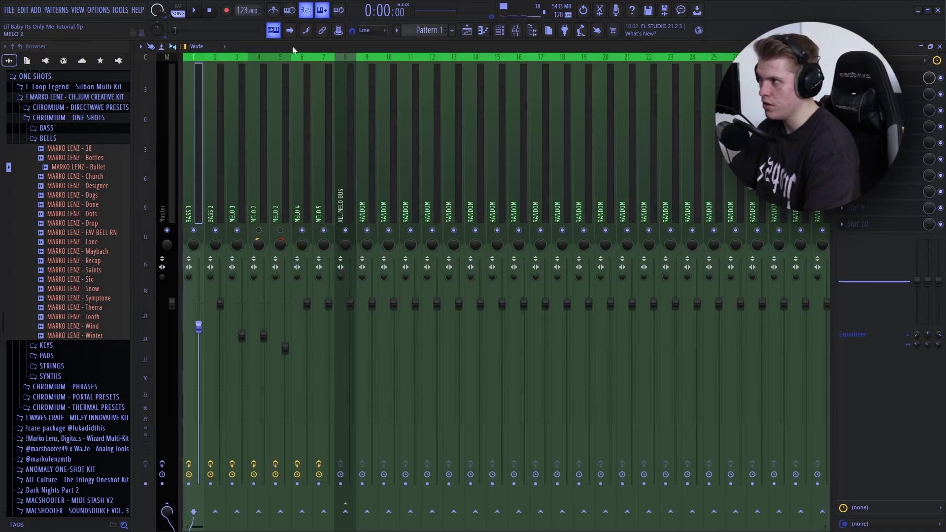
key(F9)
key(space)
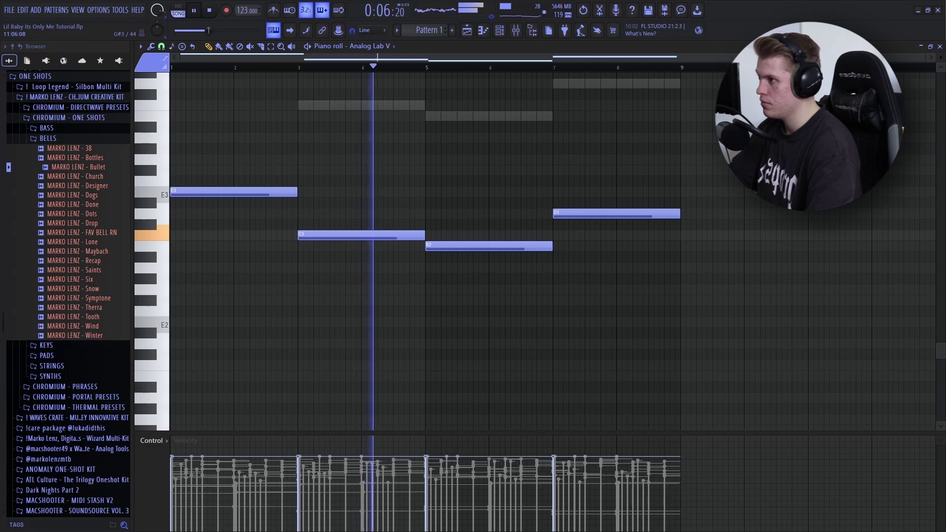
key(space)
Copy the Keyscape top melody notes from bars 1-8, without the chords, into Analog Lab V #2.
key(F6)
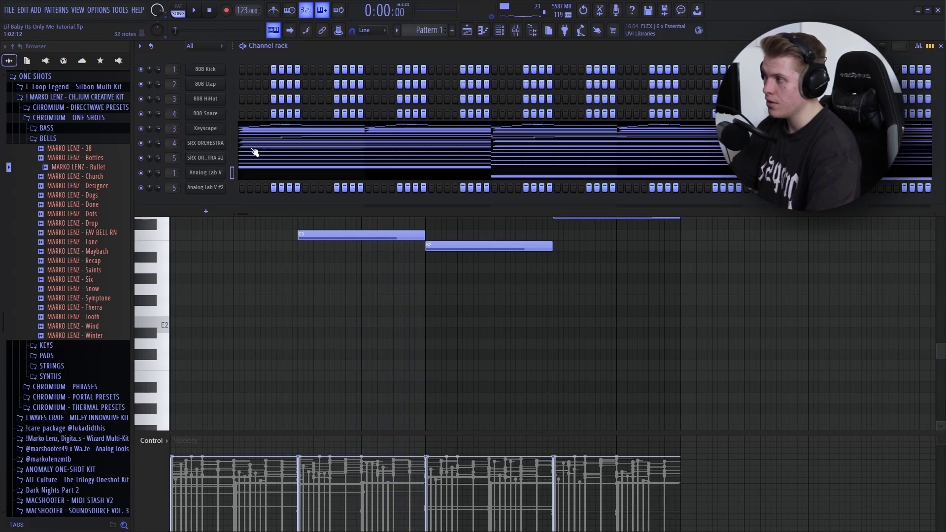
click(260, 130)
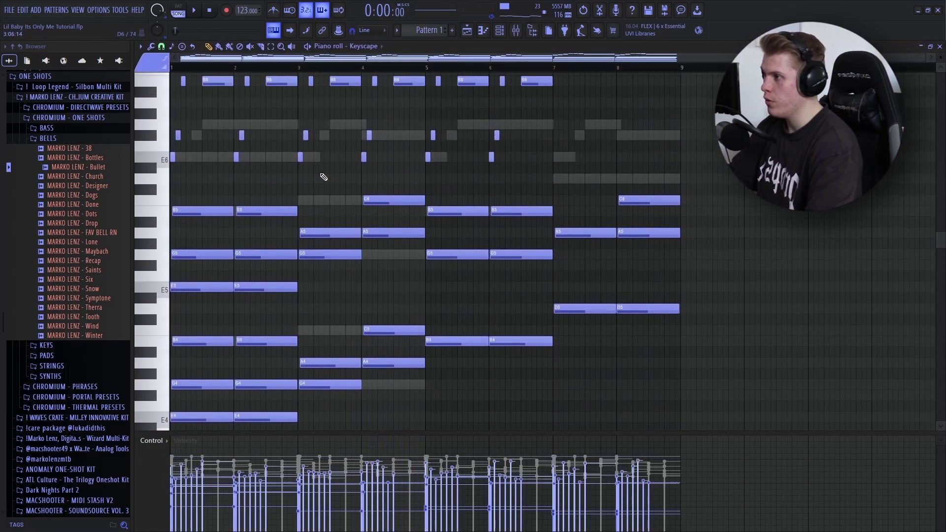
key(ctrl+a)
scroll(217, 113, up, 6)
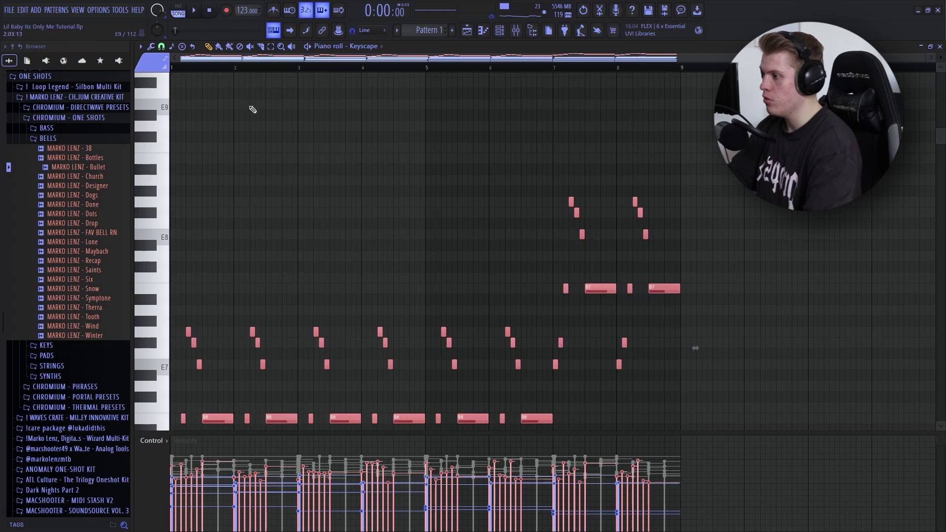
click(505, 32)
click(225, 192)
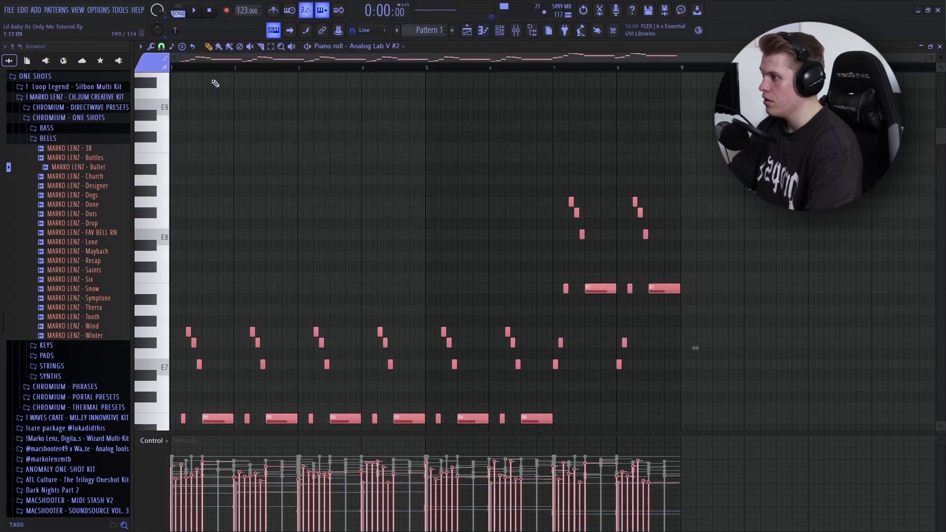
Open the Analog Lab V #2 instrument and check its Ambient Bell preset Zzz.
click(505, 31)
click(207, 188)
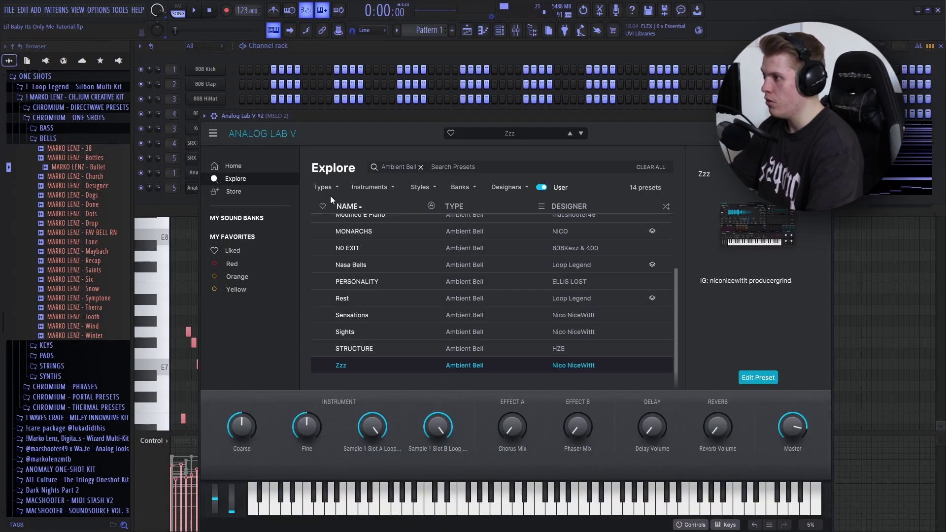
key(Escape)
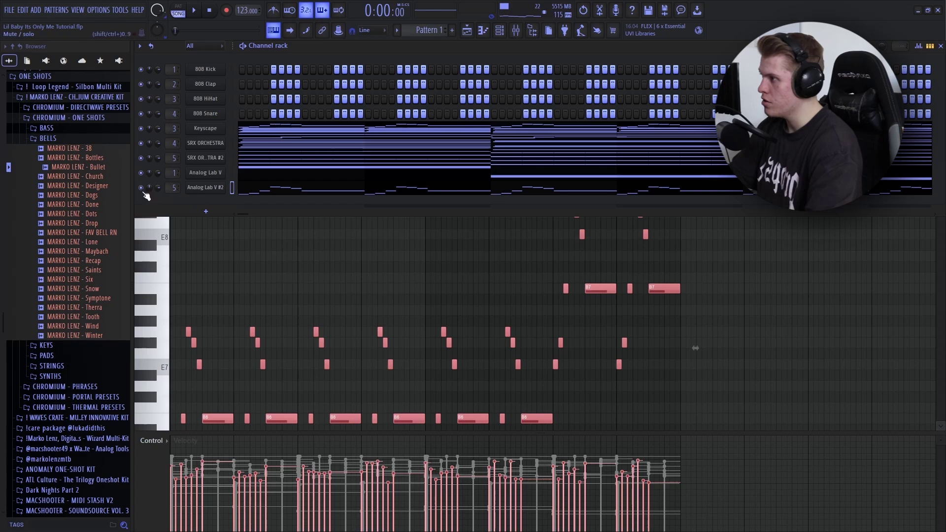
Route Analog Lab V #2 to the MELO 4 mixer track and lower that track's fader well down during playback.
click(500, 31)
key(space)
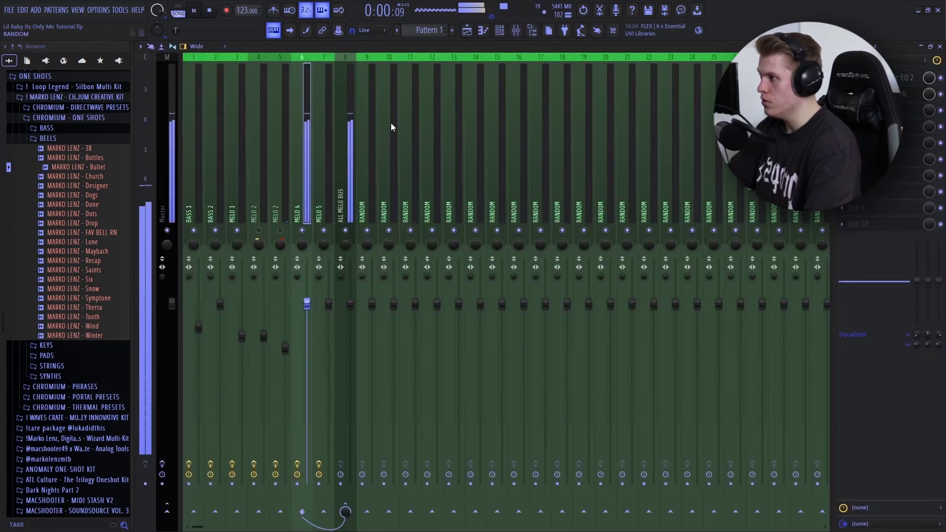
click(506, 32)
click(320, 189)
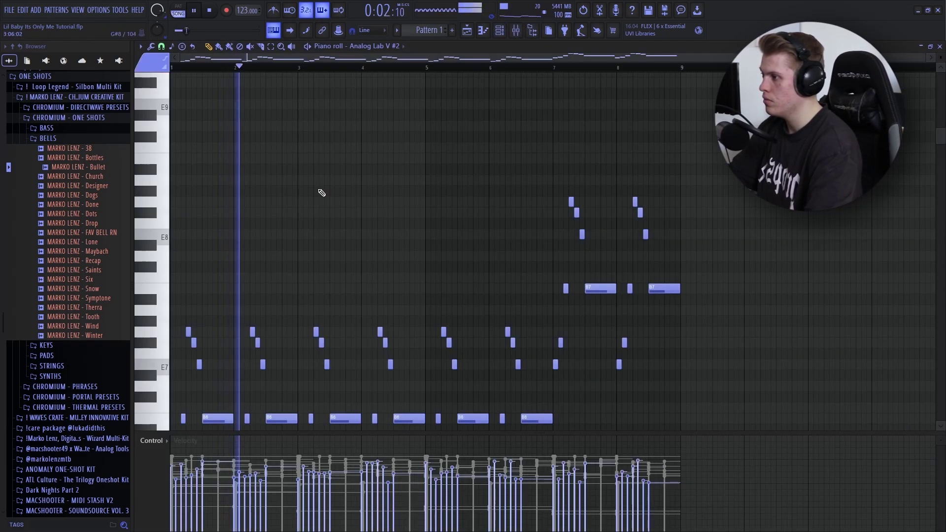
key(F9)
key(space)
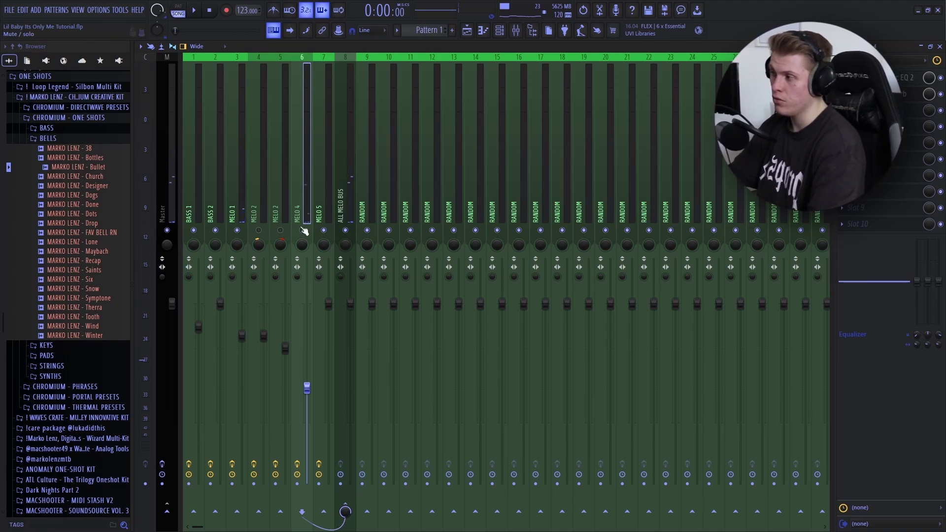
Cut the lows on MELO 4 in Fruity Parametric EQ 2 with low-shelf band 1 at 578 Hz and -18 dB, and play the result.
double_click(307, 211)
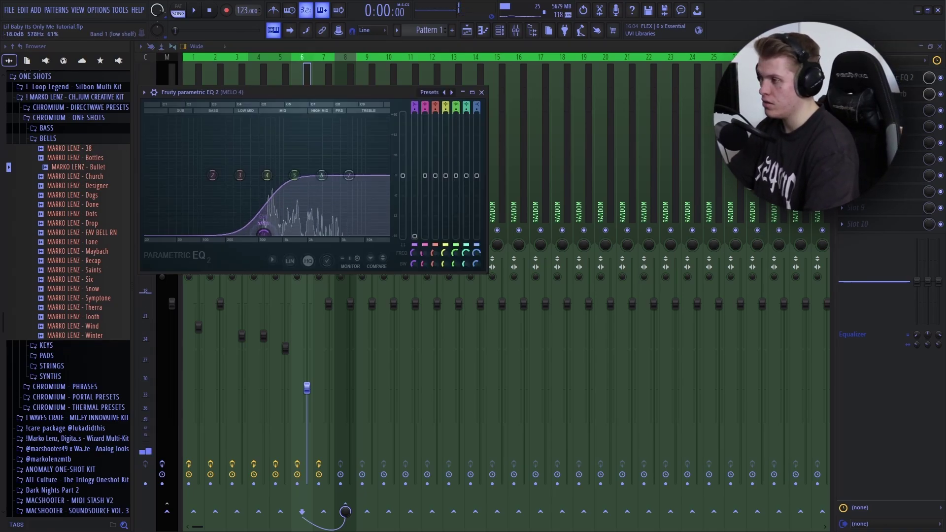
click(482, 93)
click(499, 30)
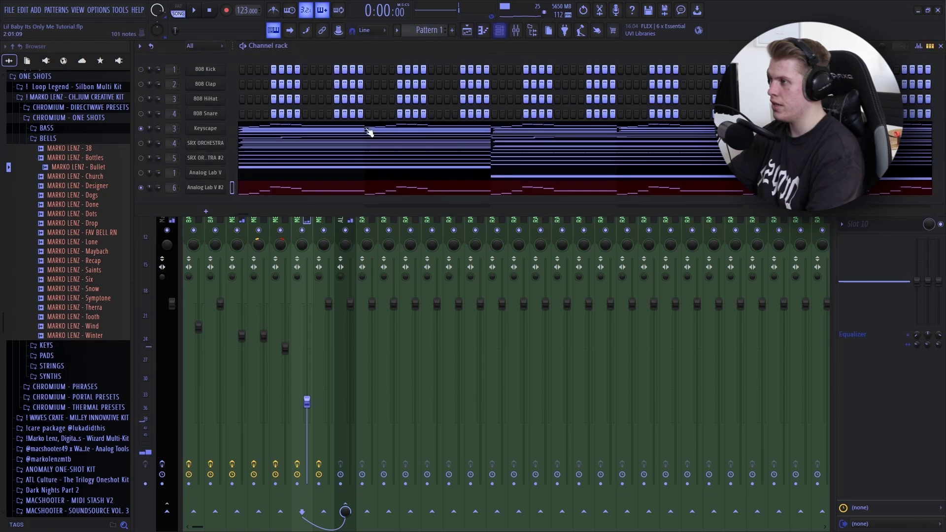
key(F7)
key(space)
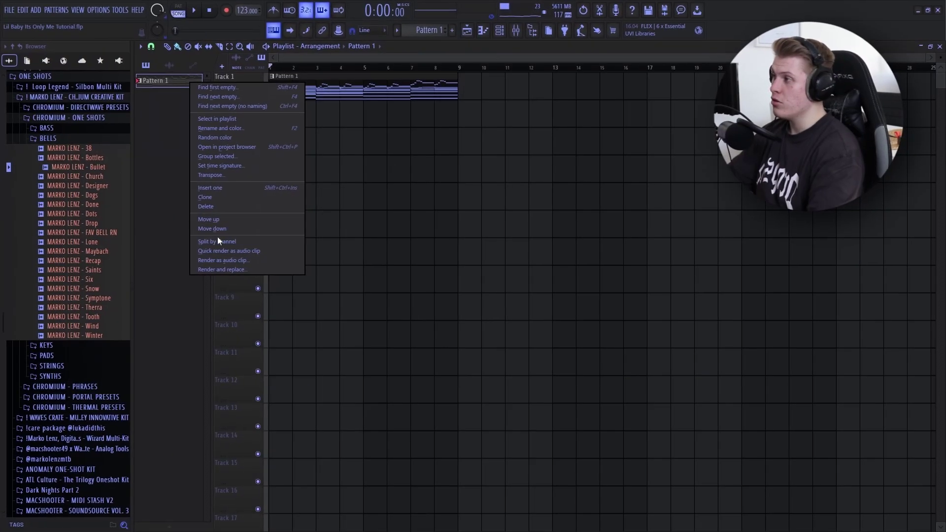
Split Pattern 1 by channel and move the five resulting clips onto tracks 1-5, starting at bar 1.
click(217, 241)
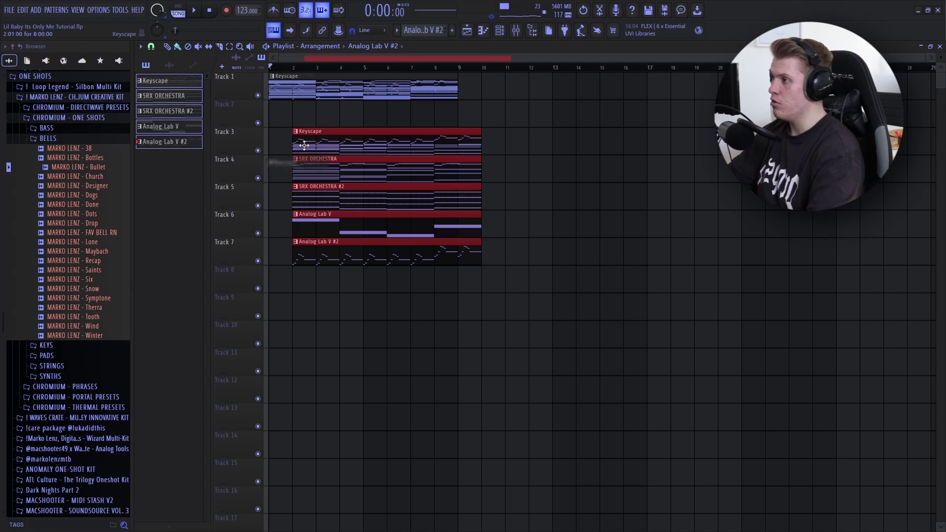
key(ctrl+a)
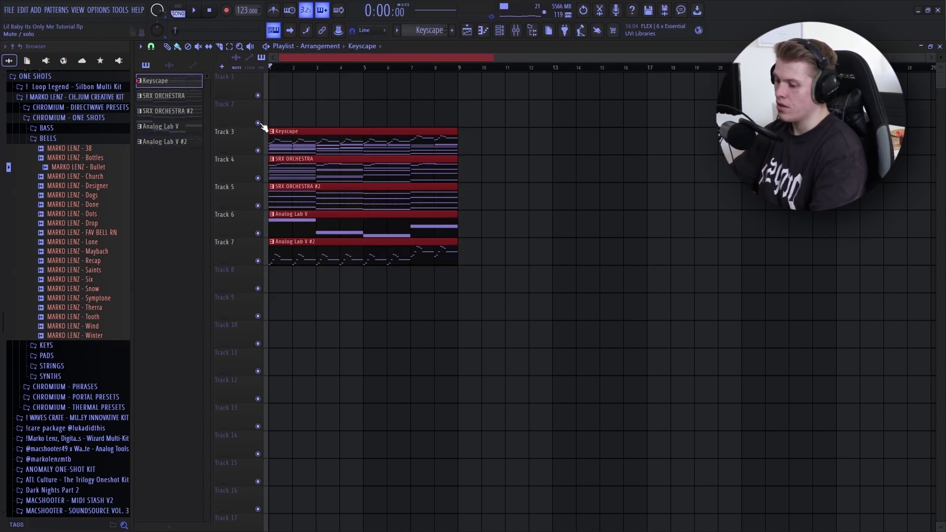
key(Up)
key(Up)
Duplicate the five clips twice along the arrangement and place the VRB_Love_Vocal_Loop_03_Wet_123_Abmin sample on track 7.
key(ctrl+b)
key(ctrl+b)
scroll(450, 88, down, 2)
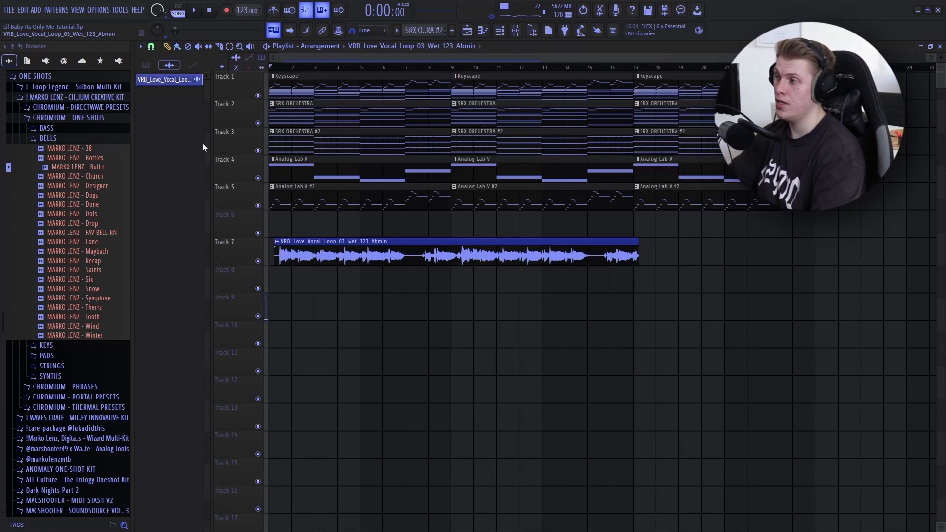
scroll(352, 61, up, 4)
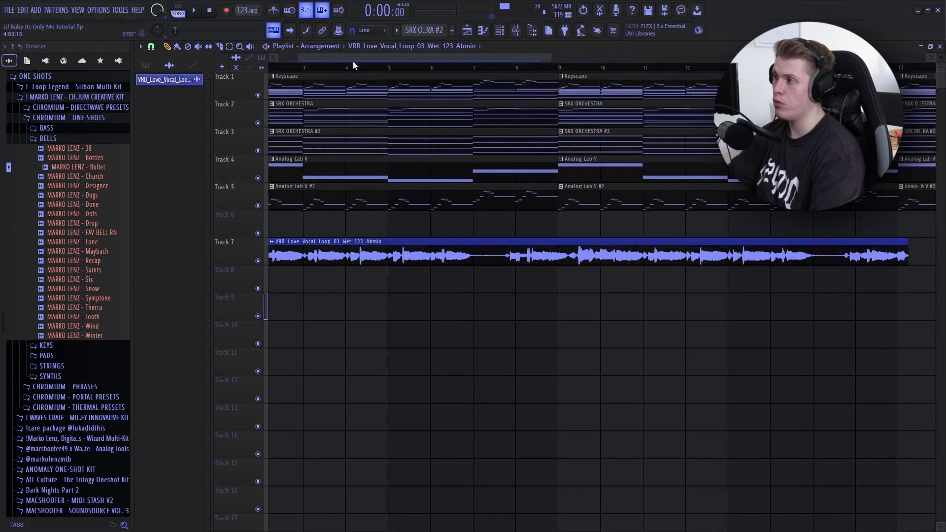
Solo and play the vocal loop on track 7, and load the 20Hz + 18kHz cut preset in MELO 5's Fruity Parametric EQ 2.
right_click(258, 261)
key(space)
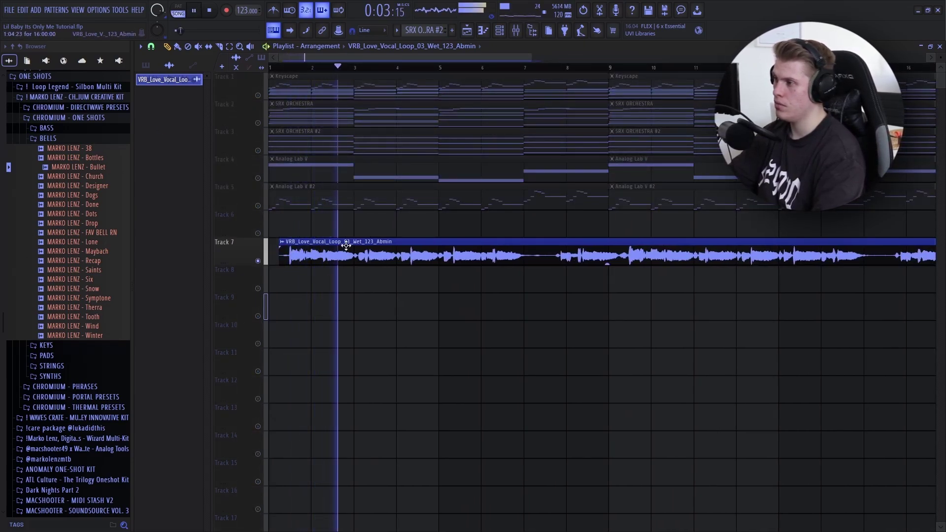
click(518, 31)
click(907, 78)
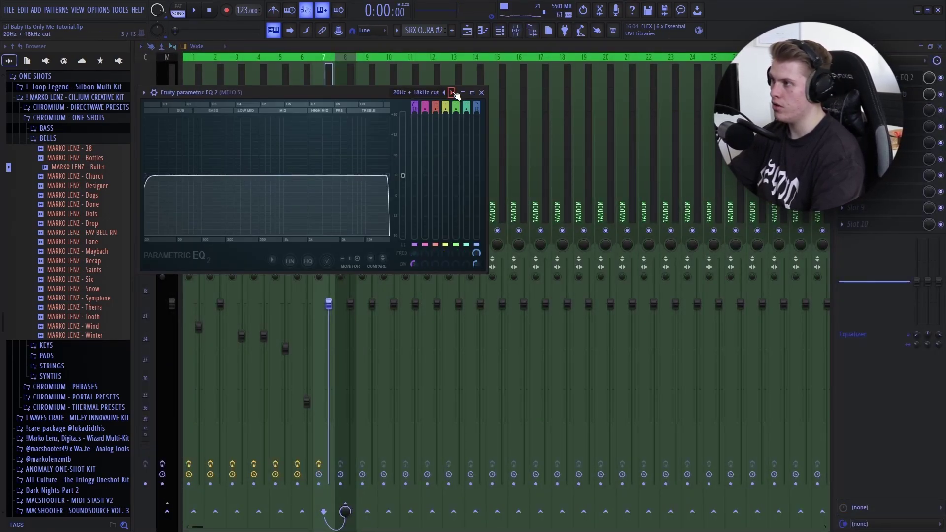
drag(233, 94, 250, 96)
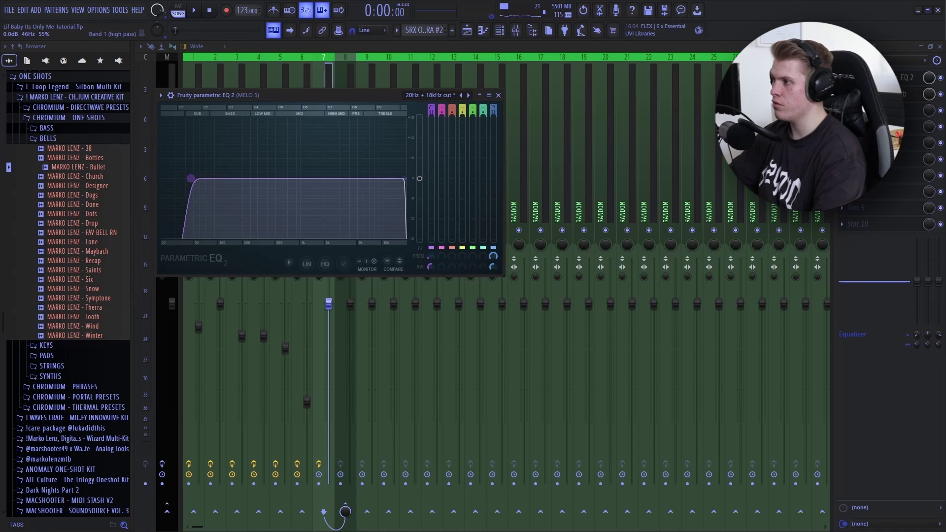
Raise MELO 5's high-pass cutoff to about 525 Hz and pull its low-pass cutoff well down while the vocal loop plays.
key(space)
drag(190, 178, 286, 179)
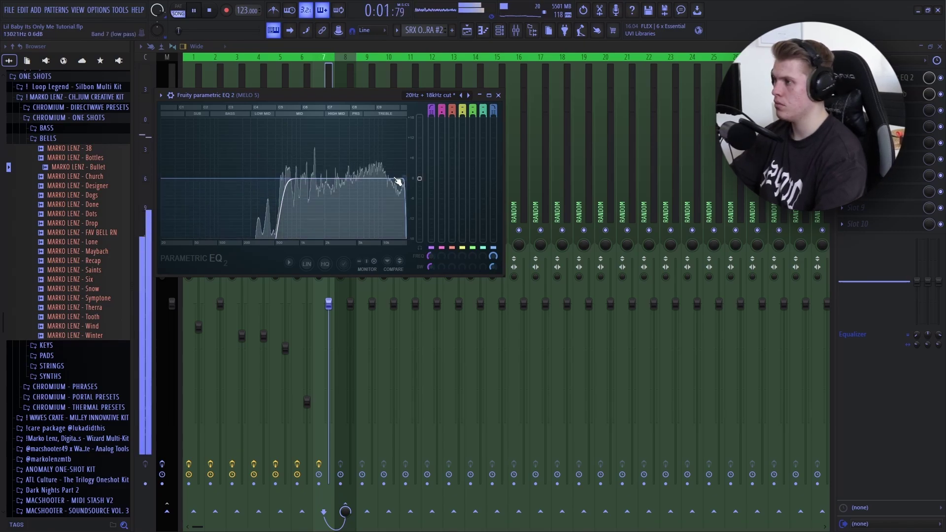
drag(383, 178, 366, 177)
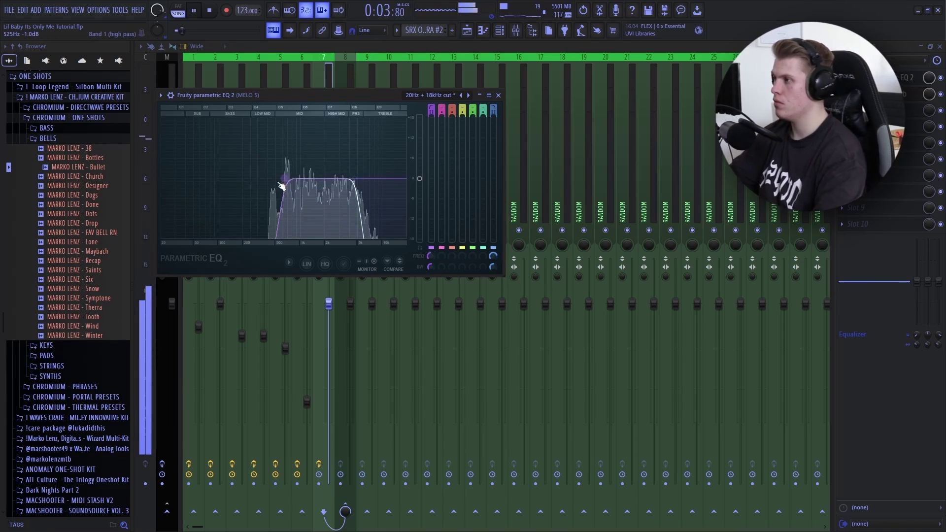
key(space)
Audition the vocal loop together with the unmuted Keyscape track 1 and Analog Lab V track 4.
key(F5)
click(258, 96)
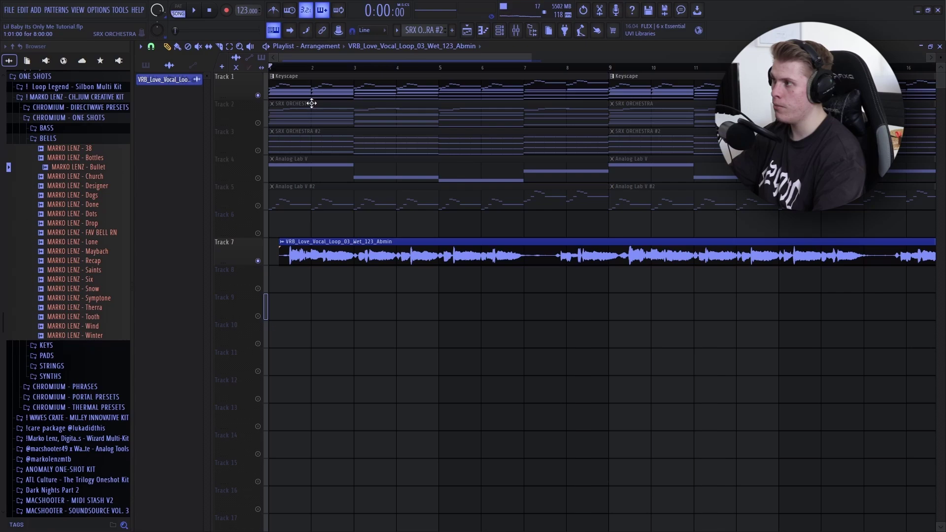
click(527, 31)
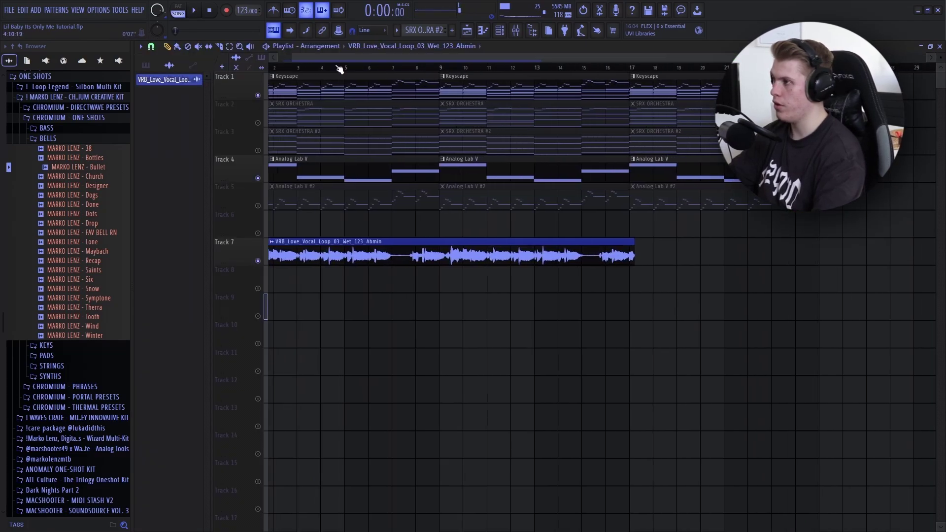
key(space)
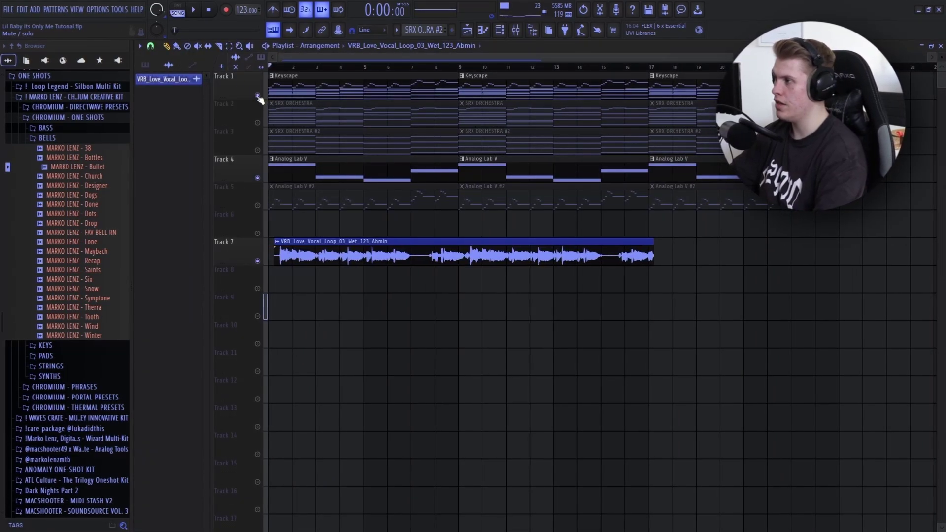
right_click(257, 95)
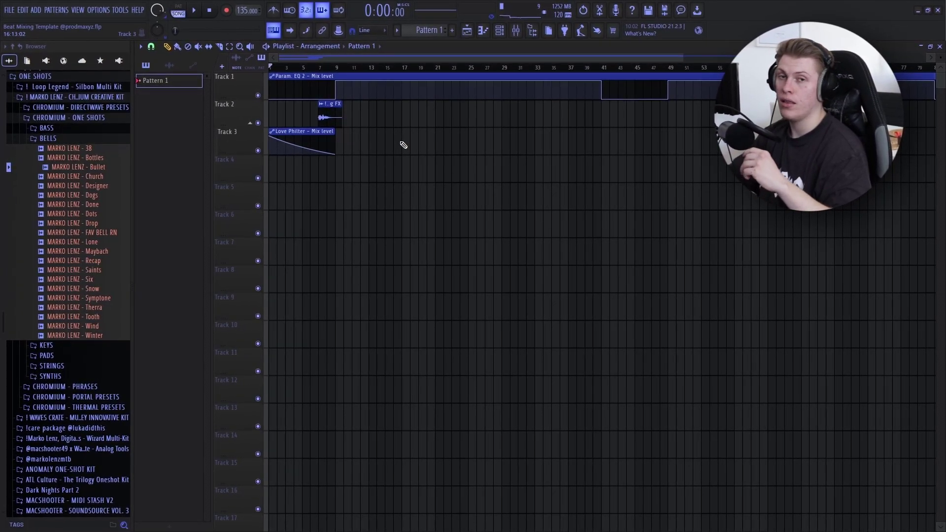
Switch to the Drums Lil Baby Its Only Me Tutorial.flp project and play through its arrangement of exported melody clips.
key(alt+Tab)
key(alt+Tab)
key(alt+Tab)
key(Escape)
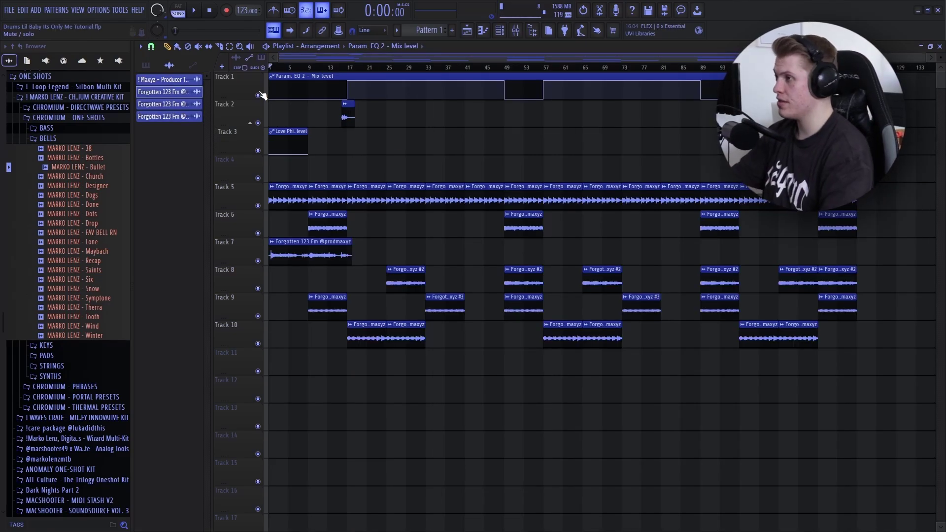
scroll(329, 55, up, 4)
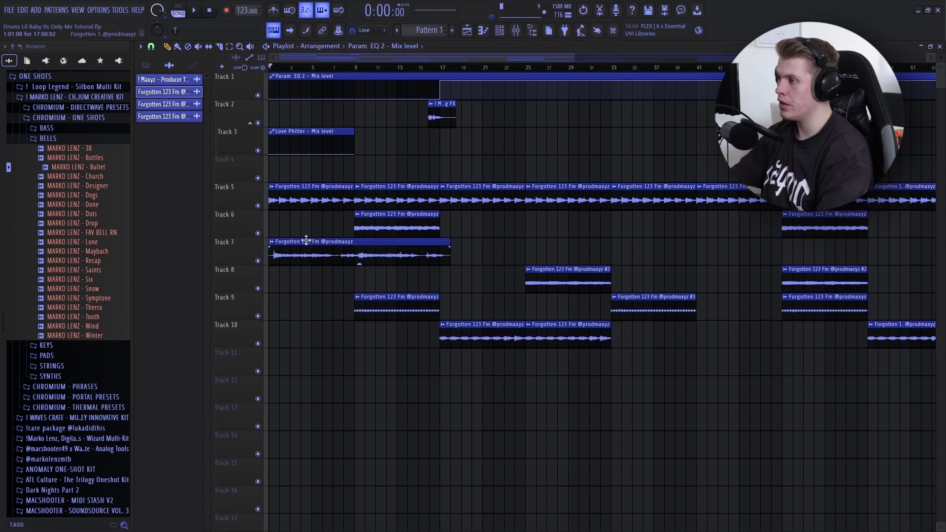
scroll(315, 56, up, 3)
click(311, 67)
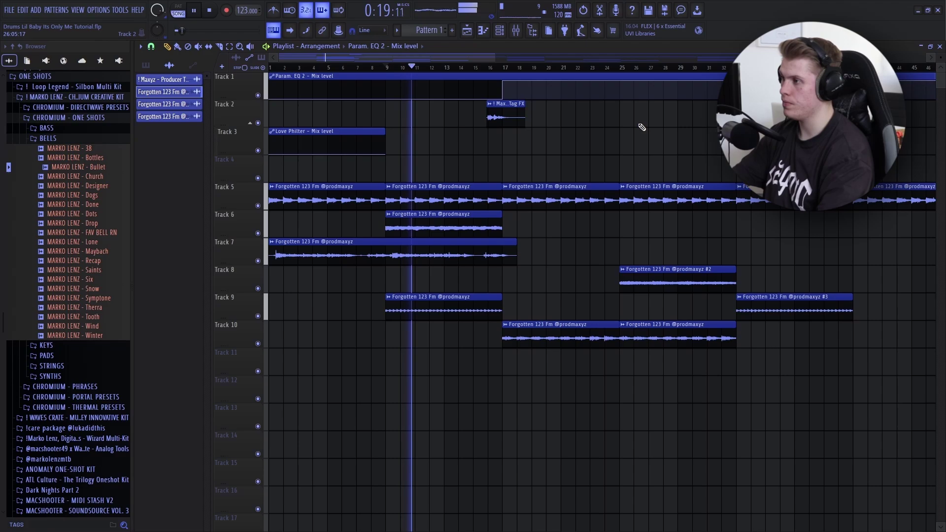
scroll(530, 146, right, 6)
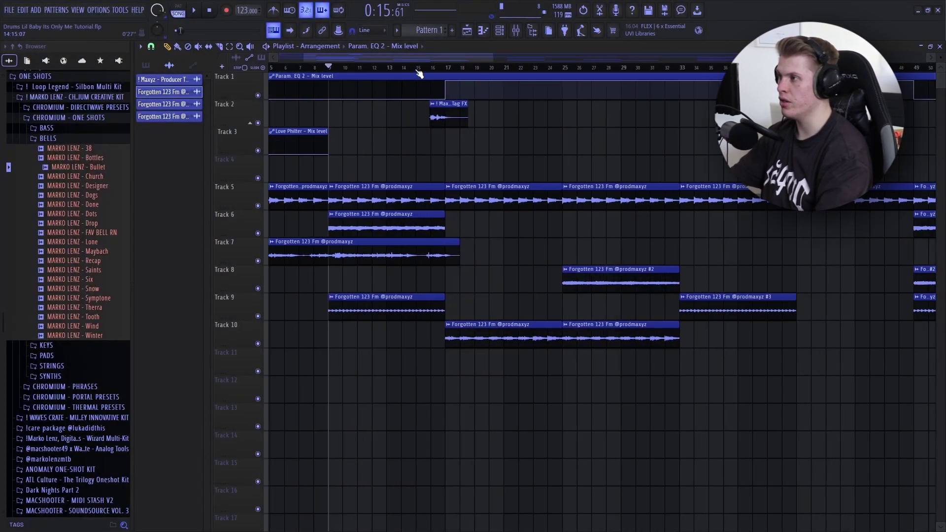
Loop bars 17-24, place Pattern 1 on track 12, and program Snare [ Realest ] on beat three of all eight bars.
drag(463, 60, 464, 60)
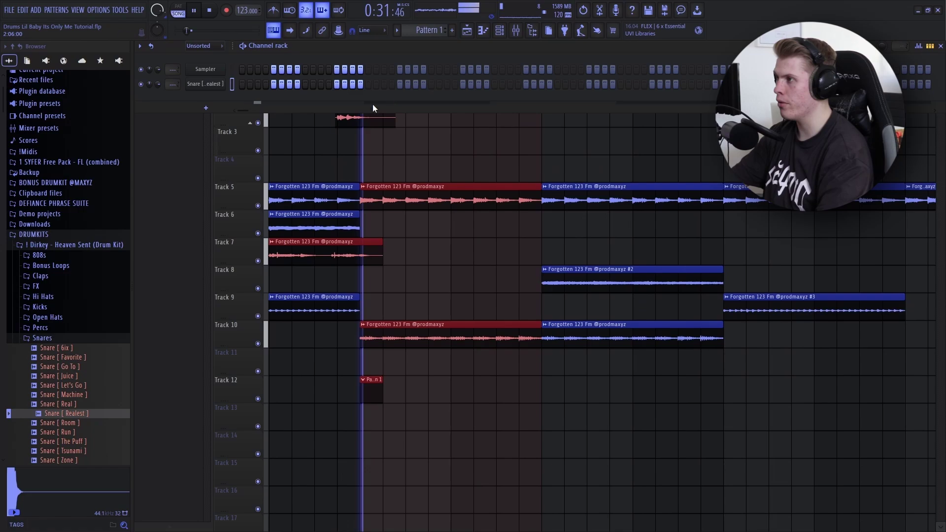
click(305, 85)
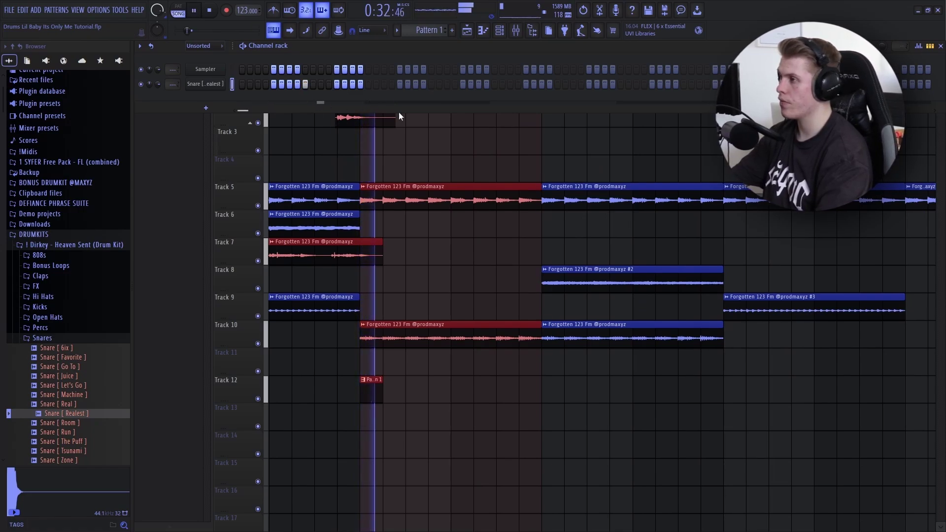
click(431, 84)
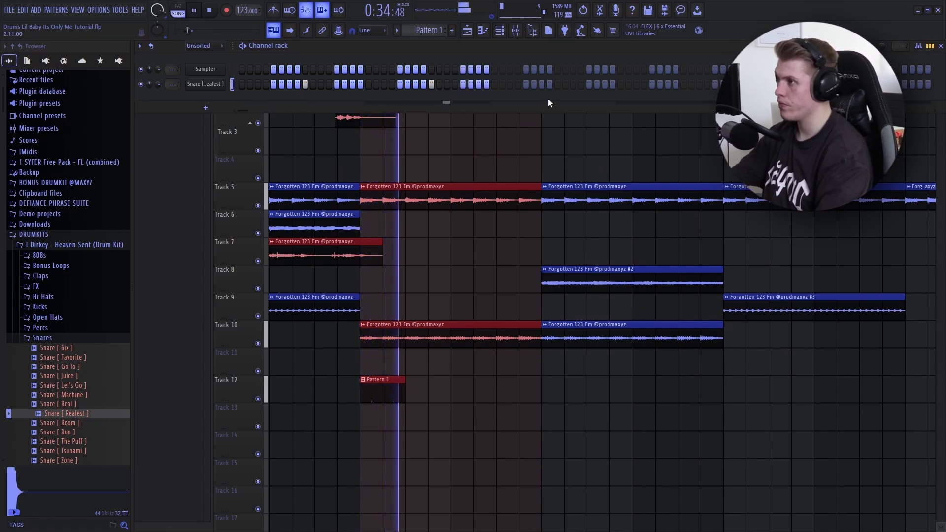
key(F7)
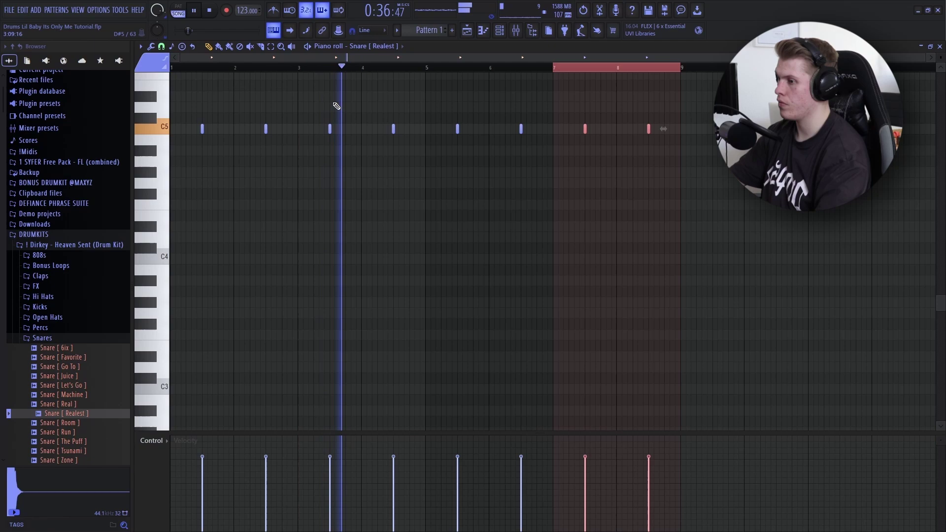
Add Hi Hat [ Roll Out V2 ] to the pattern and draw short, evenly spaced C5 notes starting at bar 1.
key(F6)
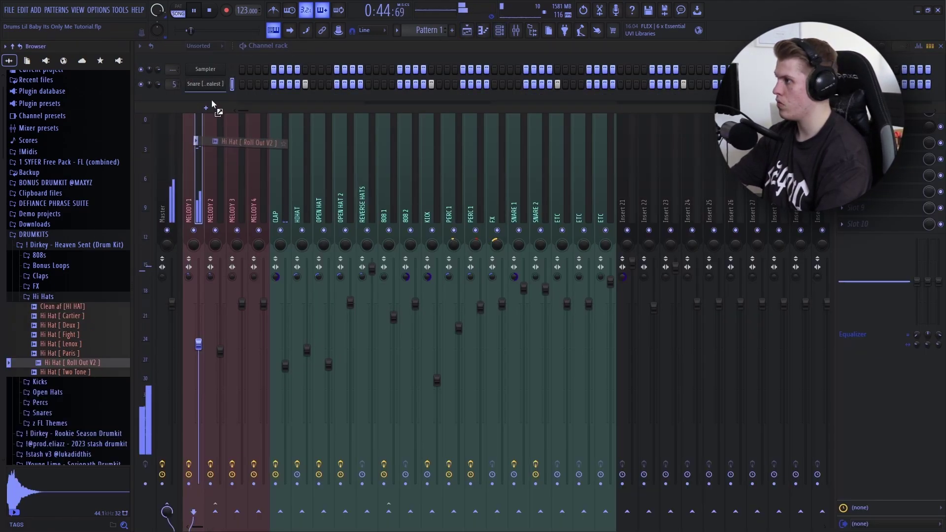
right_click(211, 98)
click(255, 97)
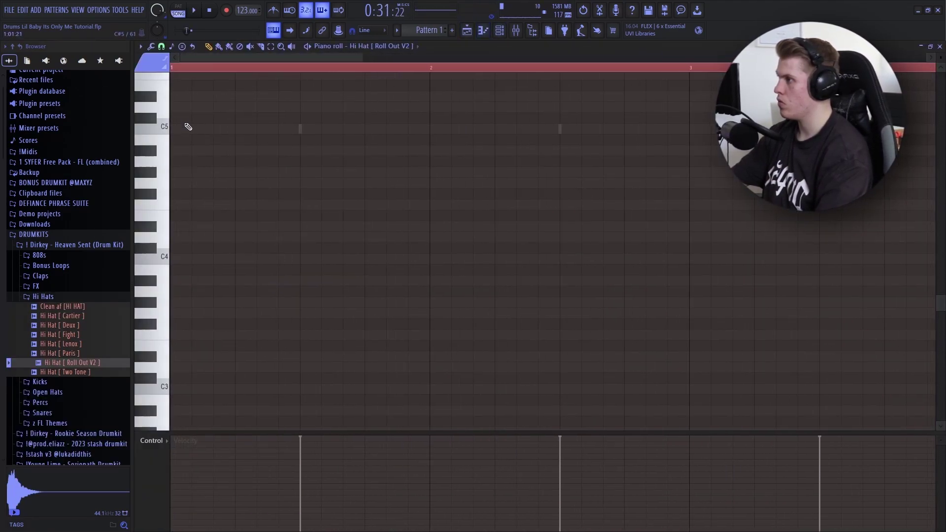
click(185, 129)
drag(200, 131, 190, 133)
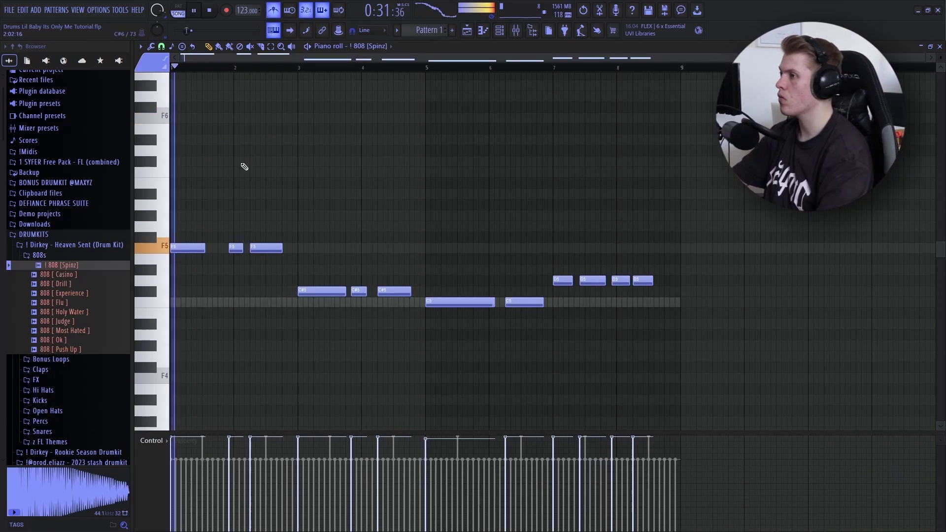
Lengthen all ! 808 [Spinz] notes so each one lasts until the following note begins.
scroll(218, 85, up, 4)
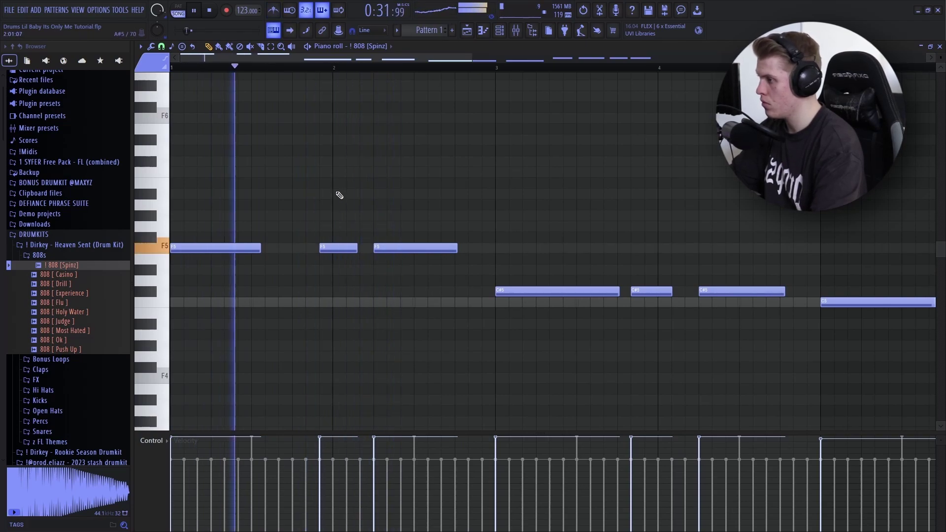
scroll(342, 203, down, 4)
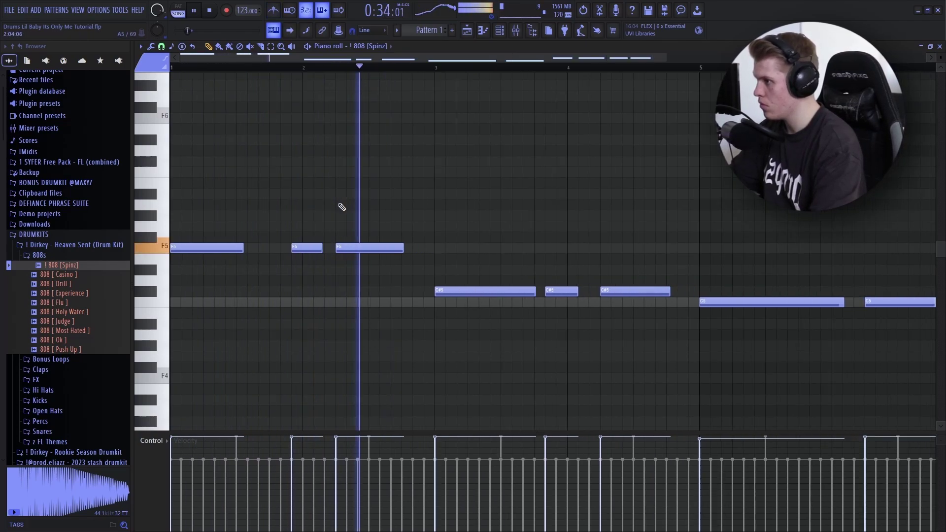
key(ctrl+a)
key(ctrl+d)
scroll(359, 291, up, 1)
scroll(344, 286, up, 3)
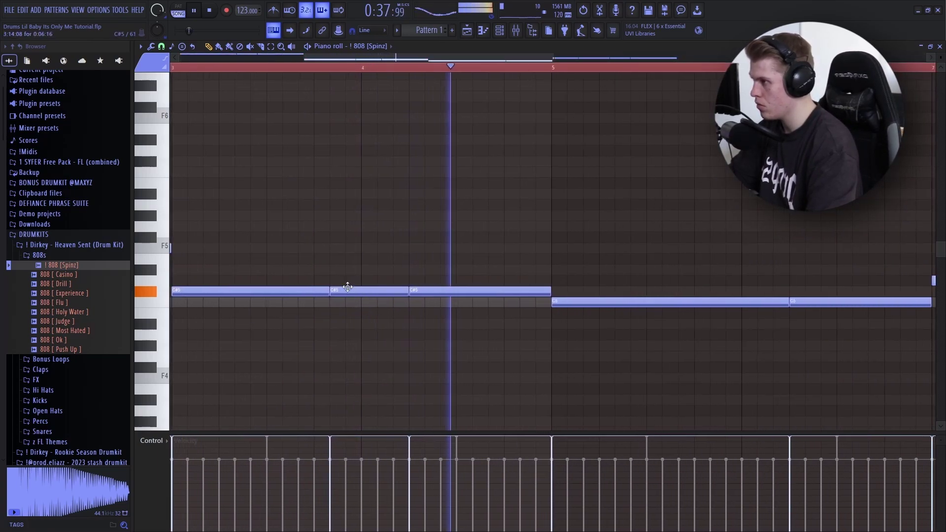
scroll(321, 164, down, 2)
scroll(614, 280, up, 3)
Slice the last ! 808 [Spinz] note of bar 8 into a quick run of three short notes and a longer tail.
click(511, 74)
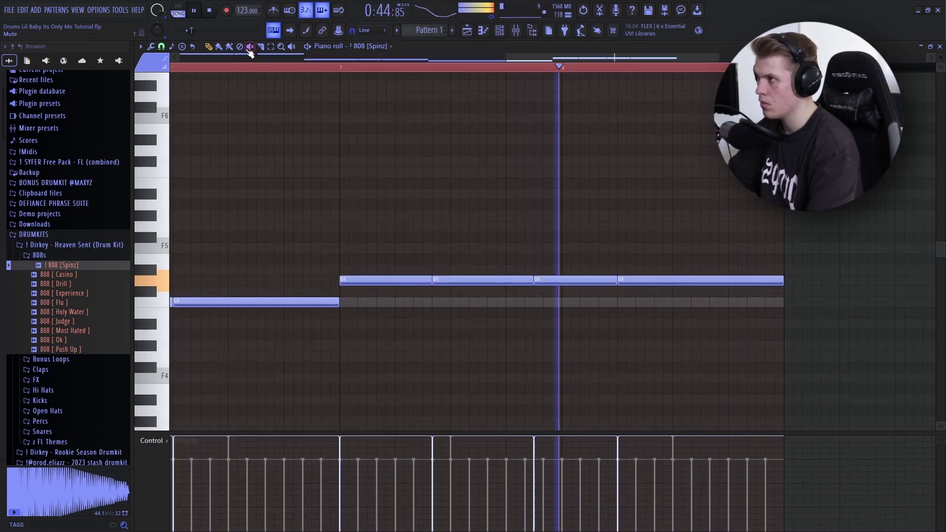
scroll(708, 275, up, 1)
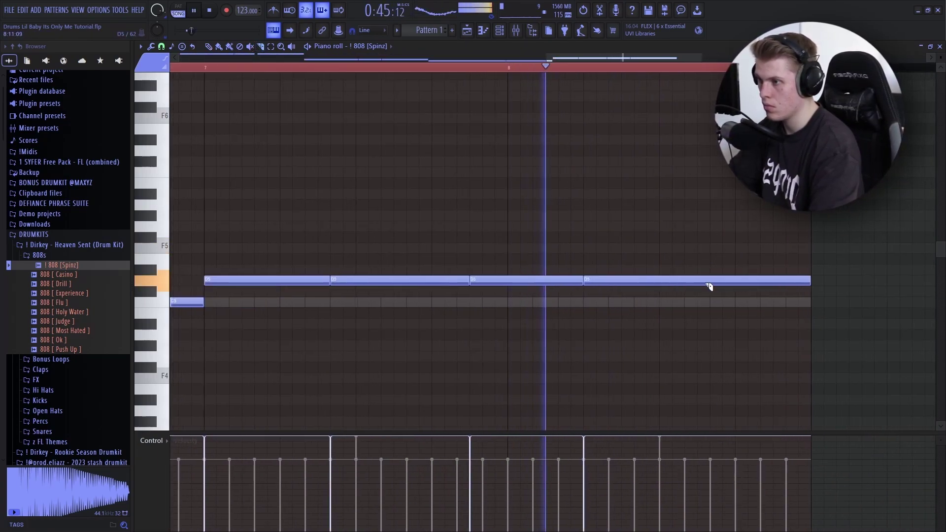
click(725, 281)
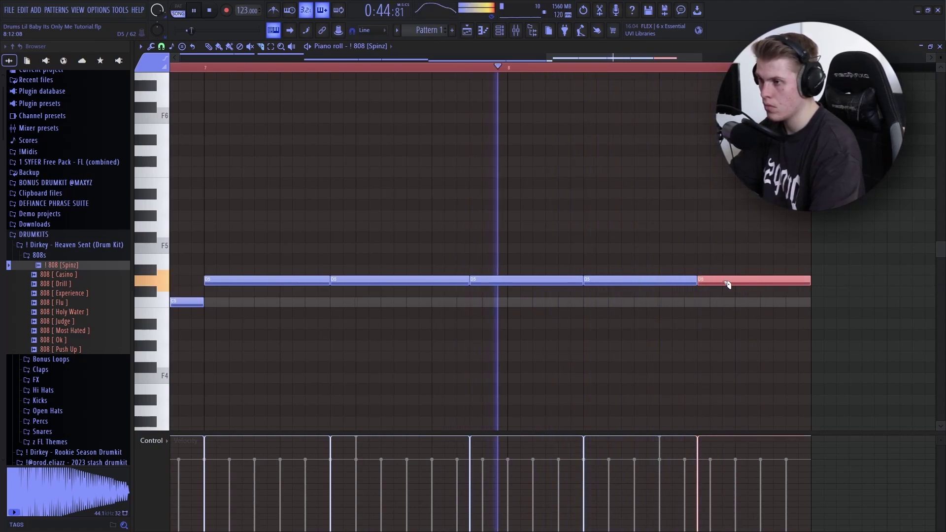
click(749, 283)
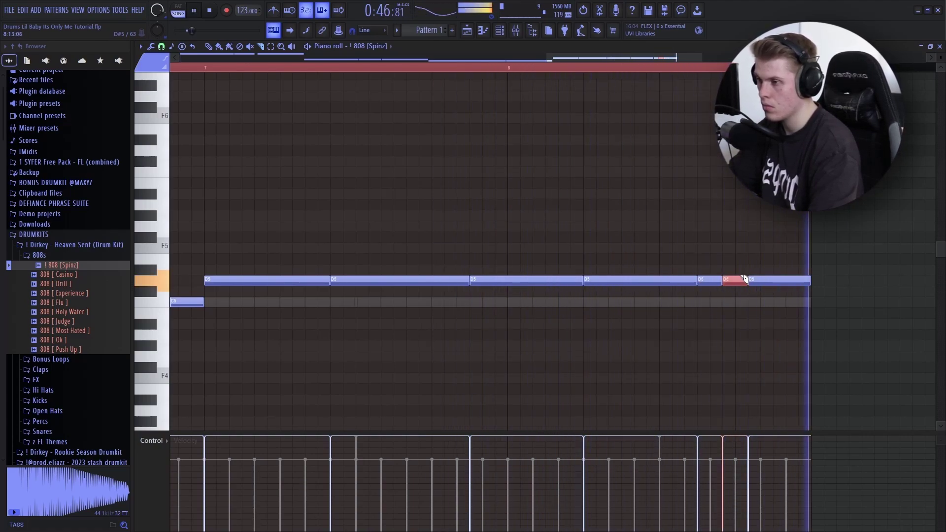
scroll(764, 279, up, 2)
click(669, 281)
click(693, 281)
click(717, 281)
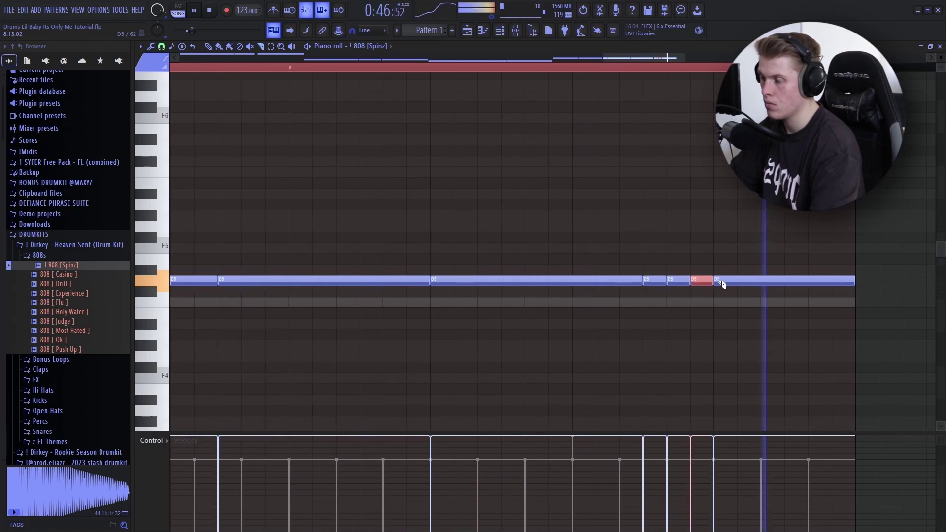
Add 808 [ Drill ] with one note in bar 8, extend it to meet the sliced 808 run, and play the passage.
scroll(564, 220, down, 4)
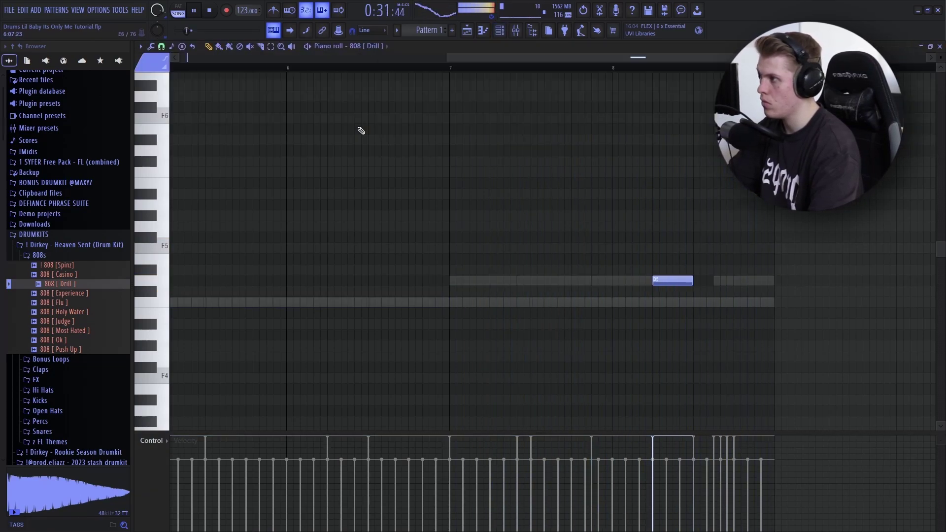
drag(692, 281, 713, 281)
key(space)
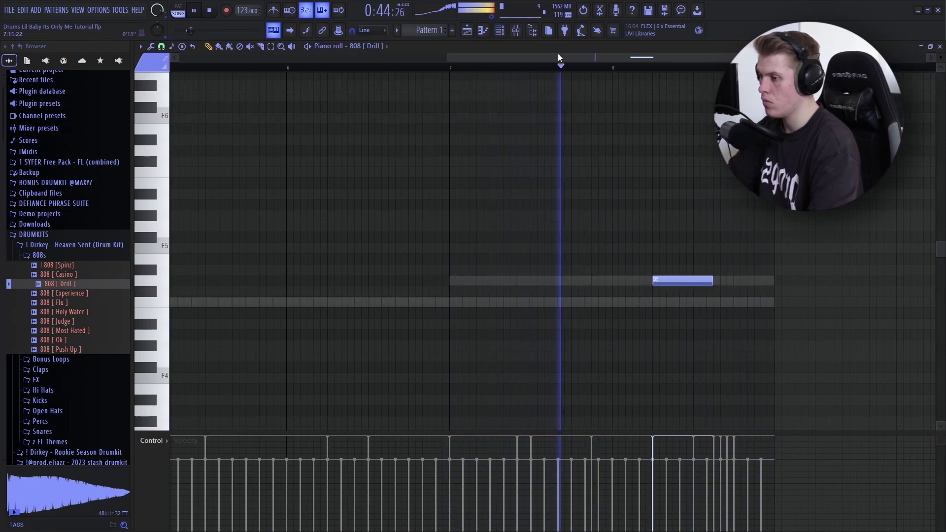
click(500, 30)
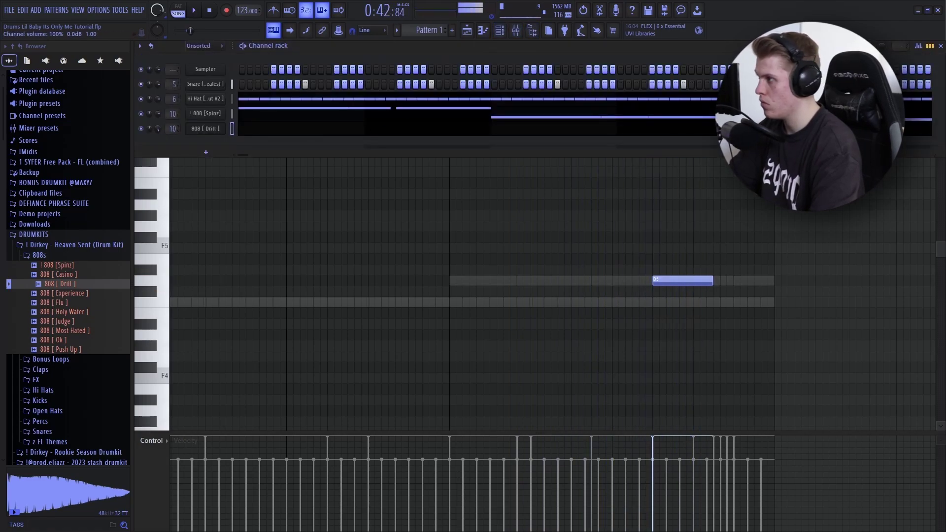
Program scattered C5 accent notes for Snare [ Alright ] across the eight bars and lower the velocity of several.
key(F6)
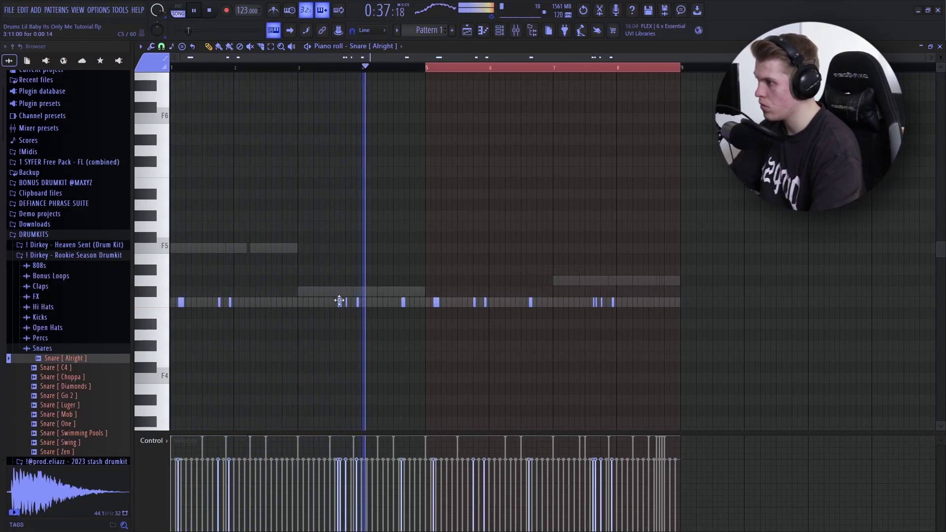
scroll(340, 291, up, 3)
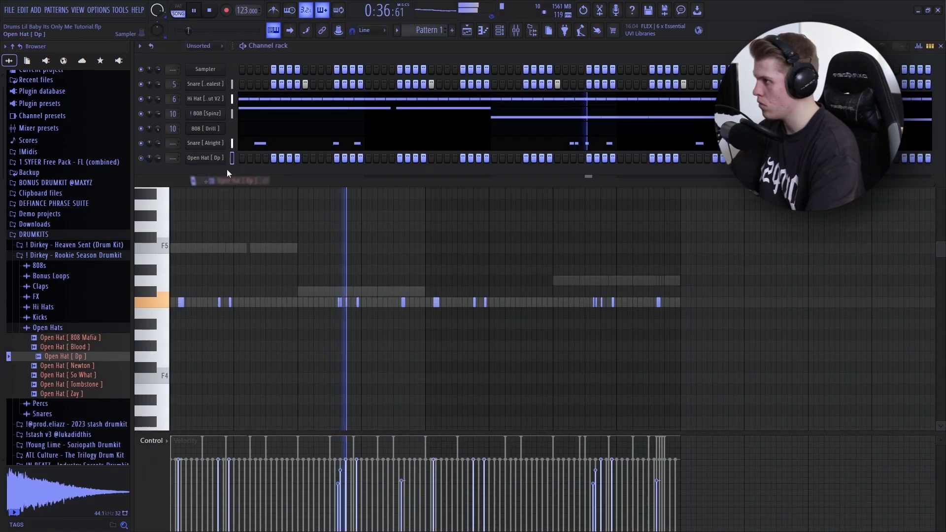
Load Open Hat [ Dp ] into a new channel and place a C5 note for it in bar 1.
key(space)
key(space)
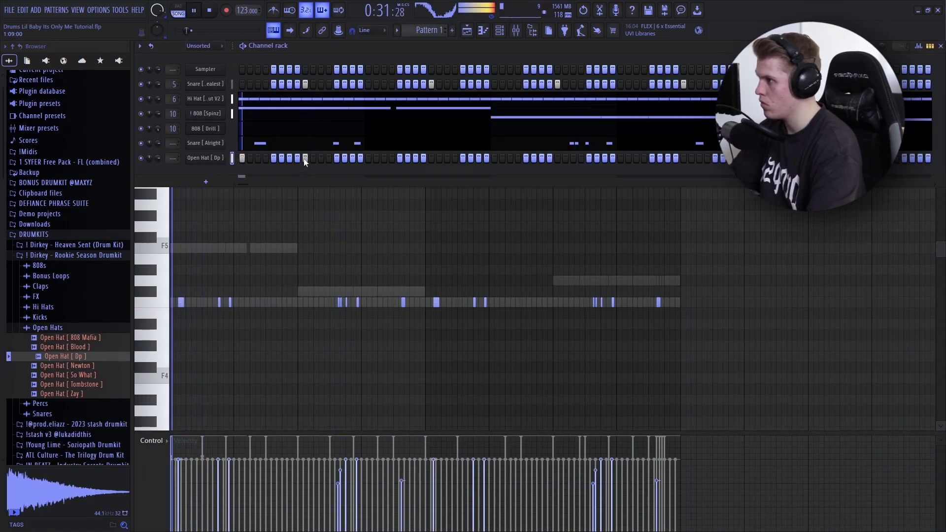
click(207, 181)
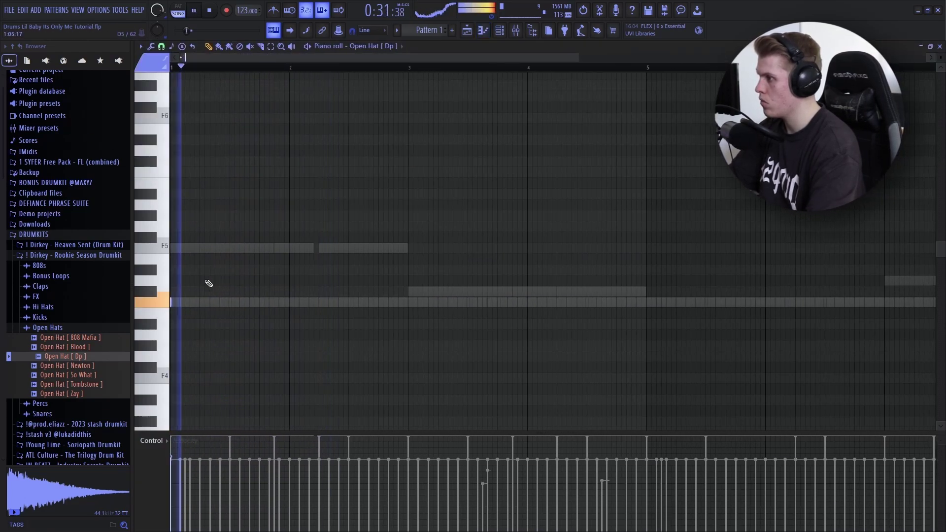
scroll(209, 283, up, 2)
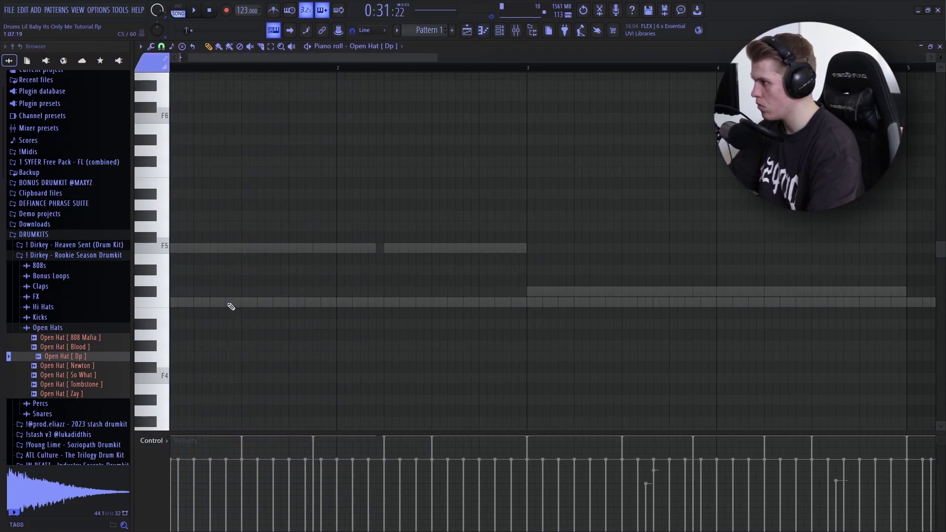
click(231, 304)
scroll(236, 311, down, 3)
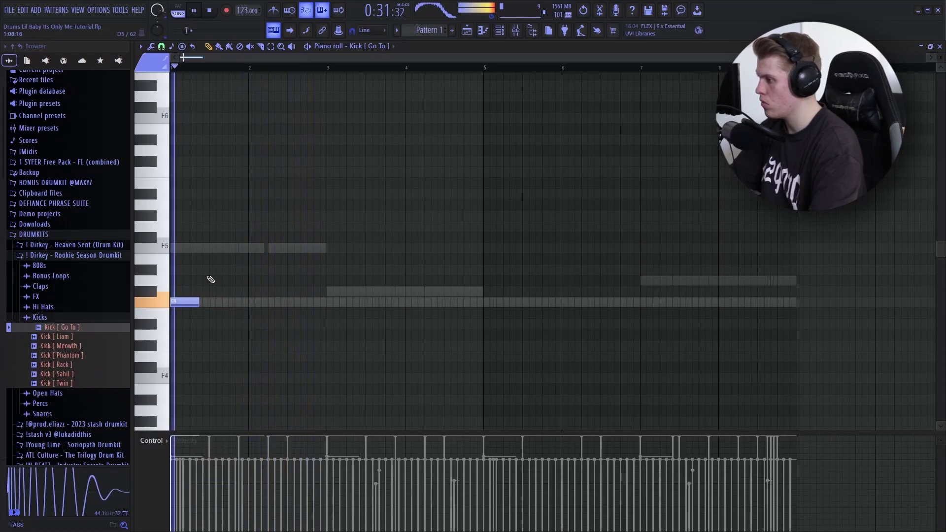
Place C5 notes for Kick [ Go To ] in bars 2, 3 and 4, lining them up with the 808 hits.
scroll(237, 309, up, 4)
scroll(241, 312, up, 1)
click(396, 303)
scroll(400, 307, down, 2)
click(416, 302)
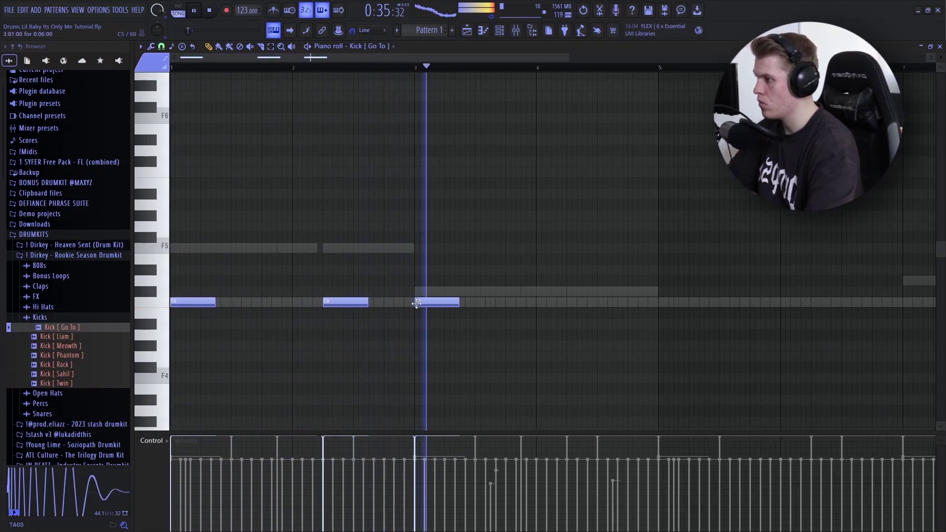
click(567, 303)
scroll(551, 312, down, 2)
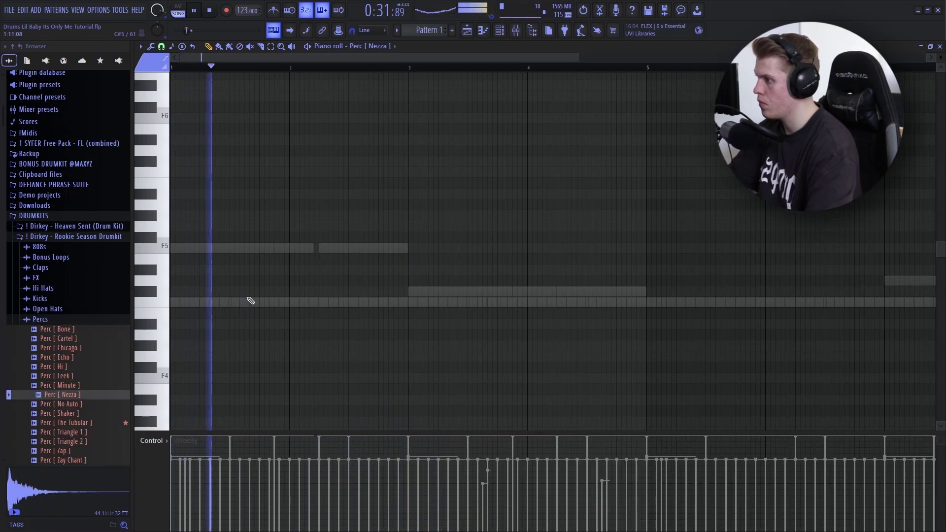
Program a run of short C5 notes for Perc [ Nezza ] in the second half of bar 2 during playback.
scroll(345, 307, up, 2)
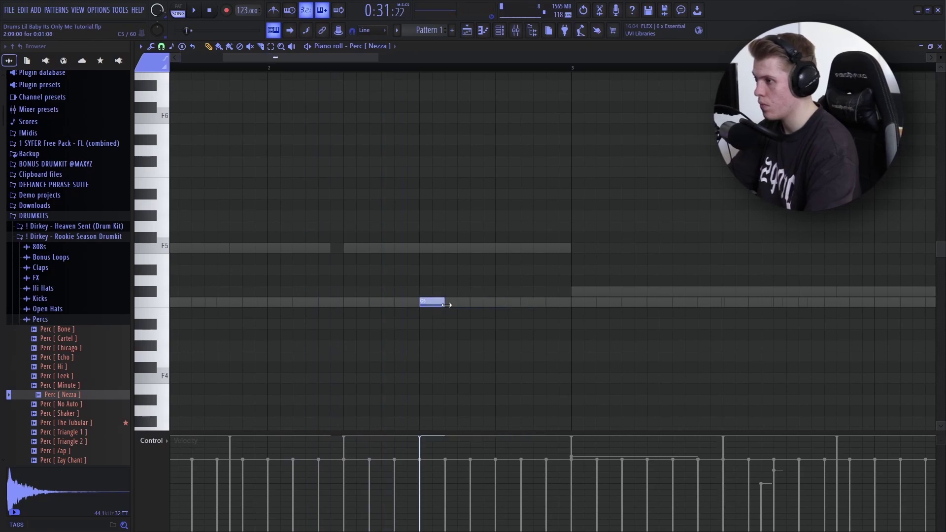
key(space)
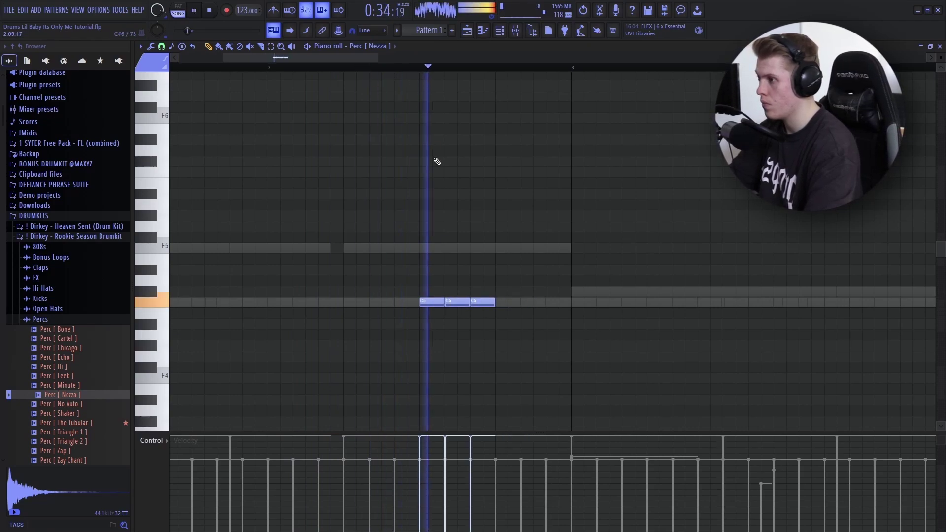
click(503, 303)
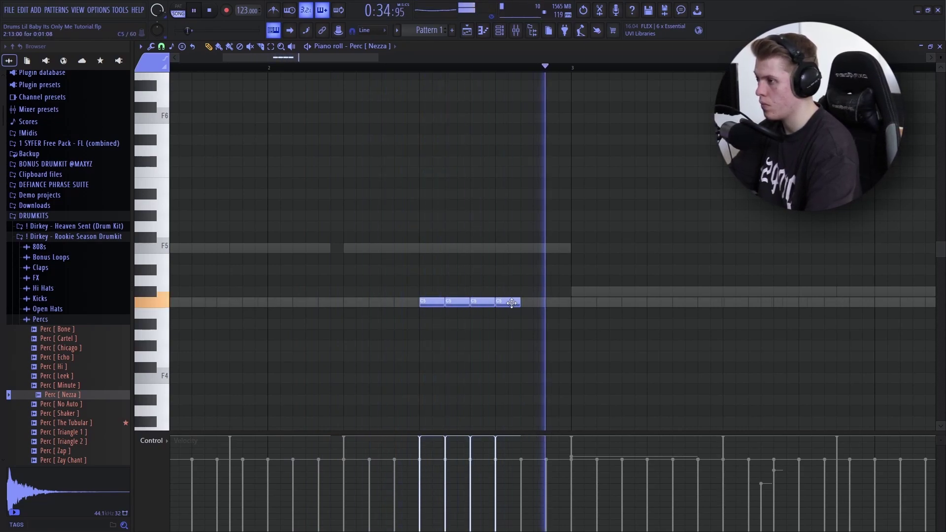
click(549, 302)
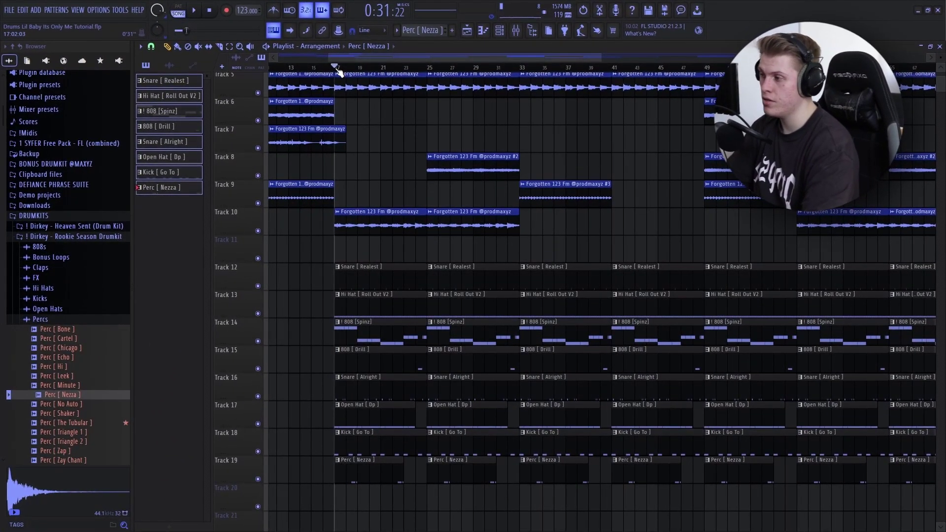
Remove the Kick [ Go To ] clip at bar 17 and the Perc [ Nezza ] clip at bar 25 from the arrangement.
scroll(393, 208, up, 2)
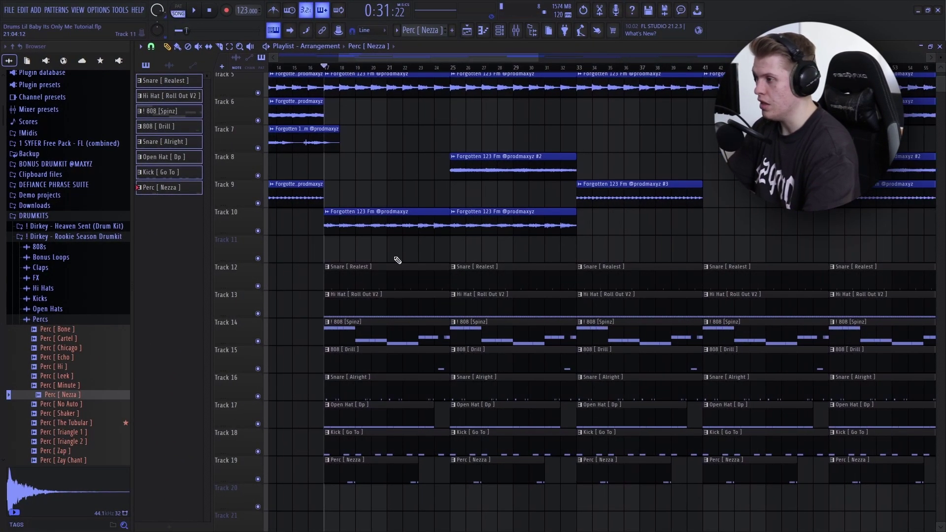
scroll(397, 227, down, 1)
scroll(373, 249, down, 1)
scroll(385, 250, up, 1)
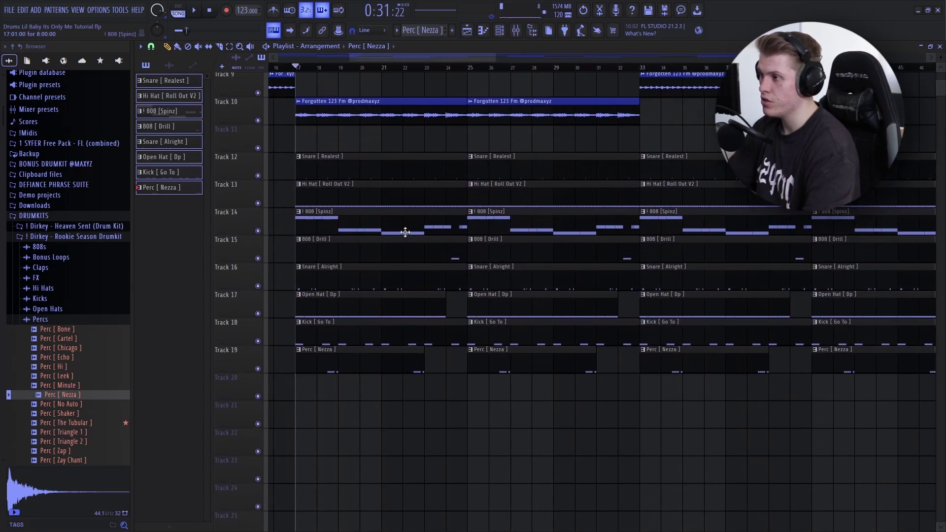
scroll(395, 211, down, 1)
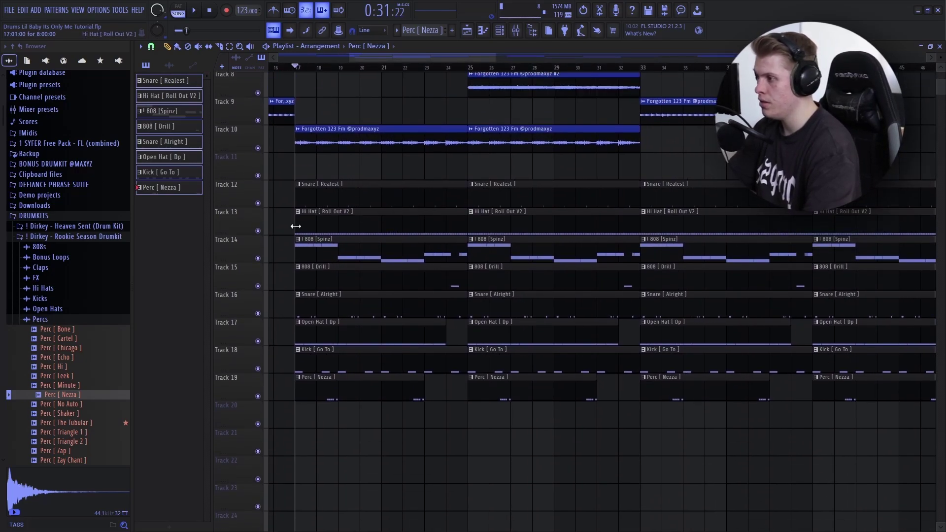
scroll(302, 220, down, 2)
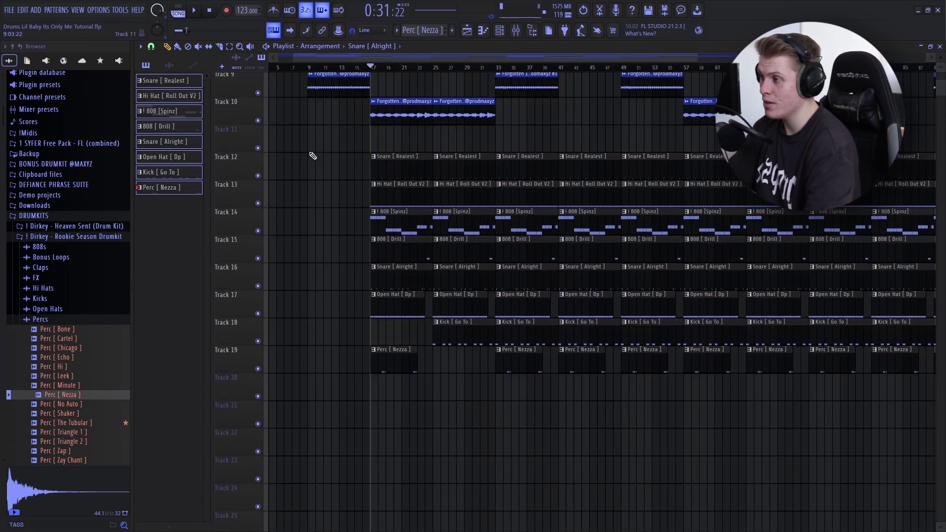
Clear the 808 [ Drill ], Snare [ Alright ], Open Hat [ Dp ], Kick [ Go To ] and Perc [ Nezza ] clips from bars 33 to 40.
scroll(335, 162, up, 3)
scroll(525, 221, right, 3)
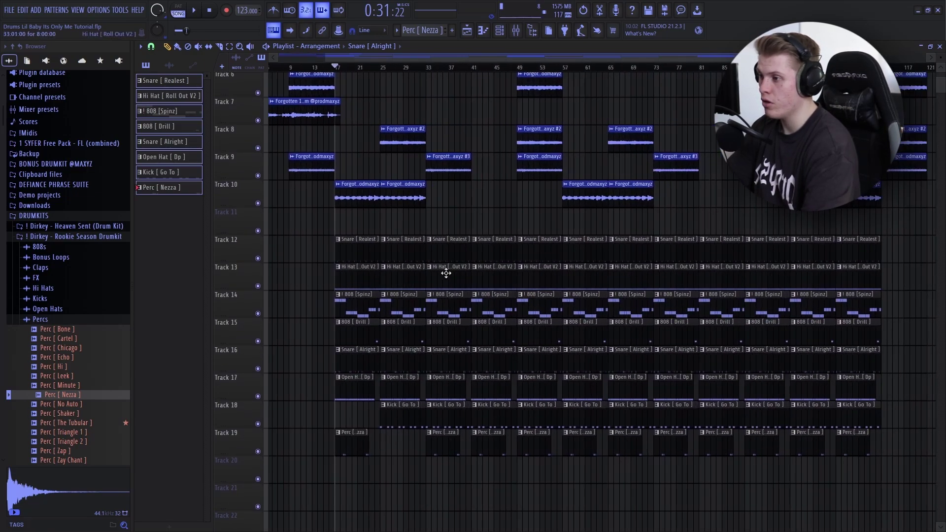
scroll(391, 268, up, 3)
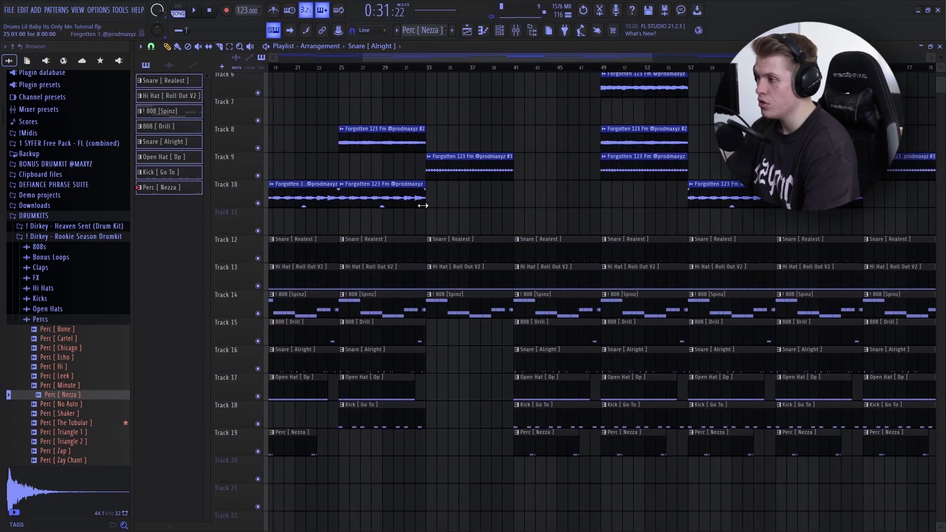
scroll(464, 148, down, 3)
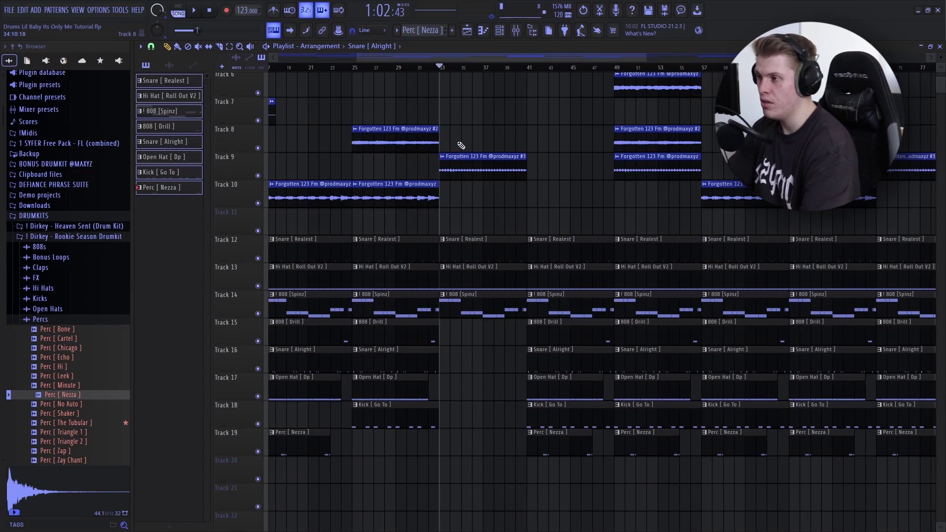
scroll(327, 205, up, 3)
scroll(342, 194, down, 2)
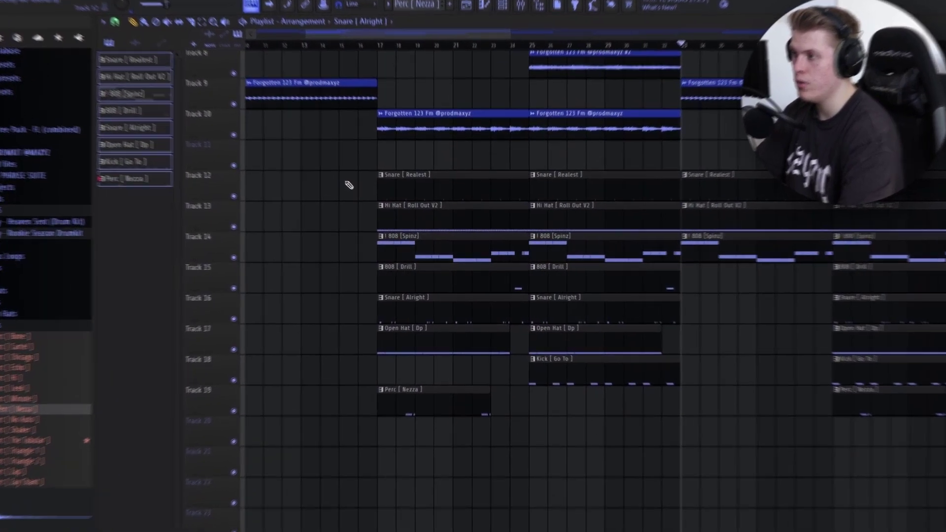